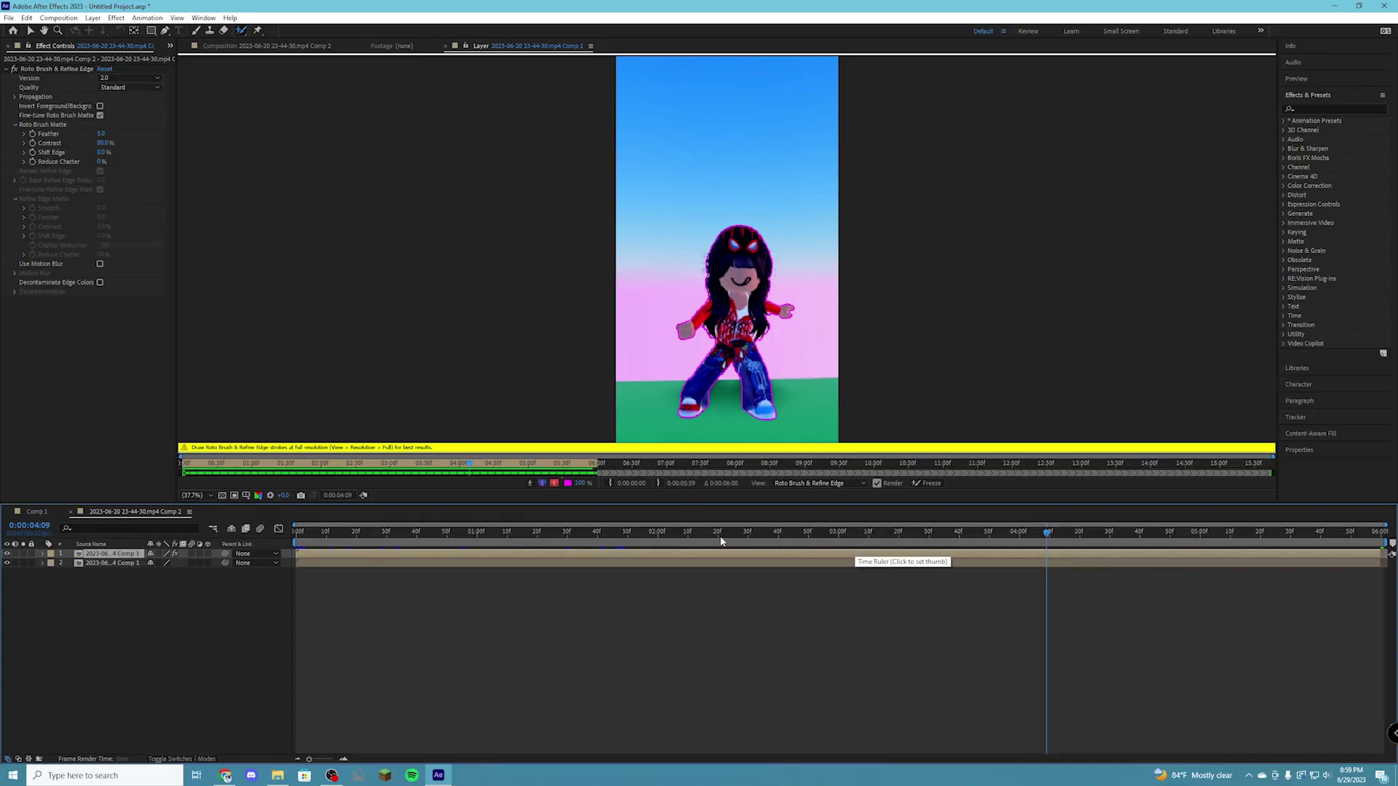
Step: Check the character cutout at the first frame of the composition by temporarily hiding the background layer
click(275, 45)
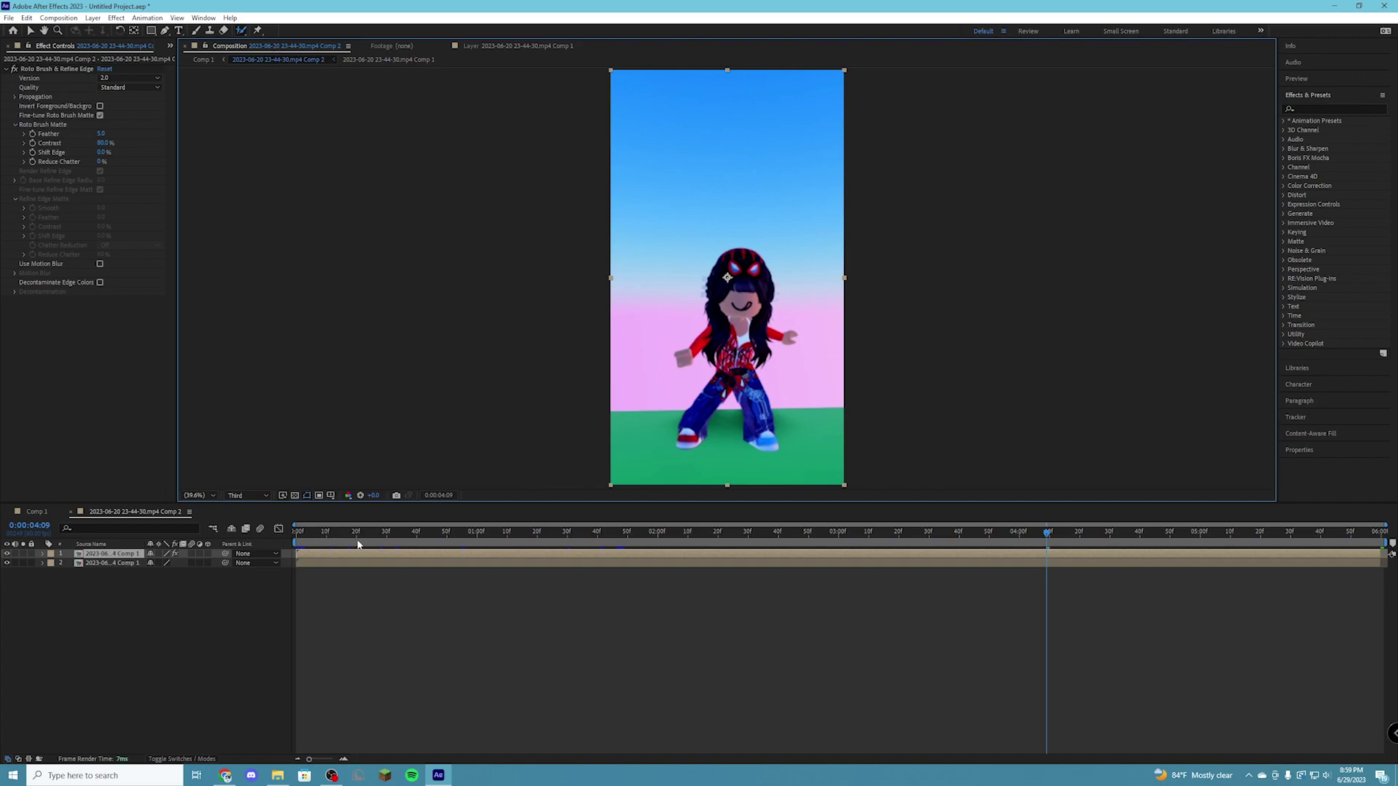
key(Home)
click(7, 563)
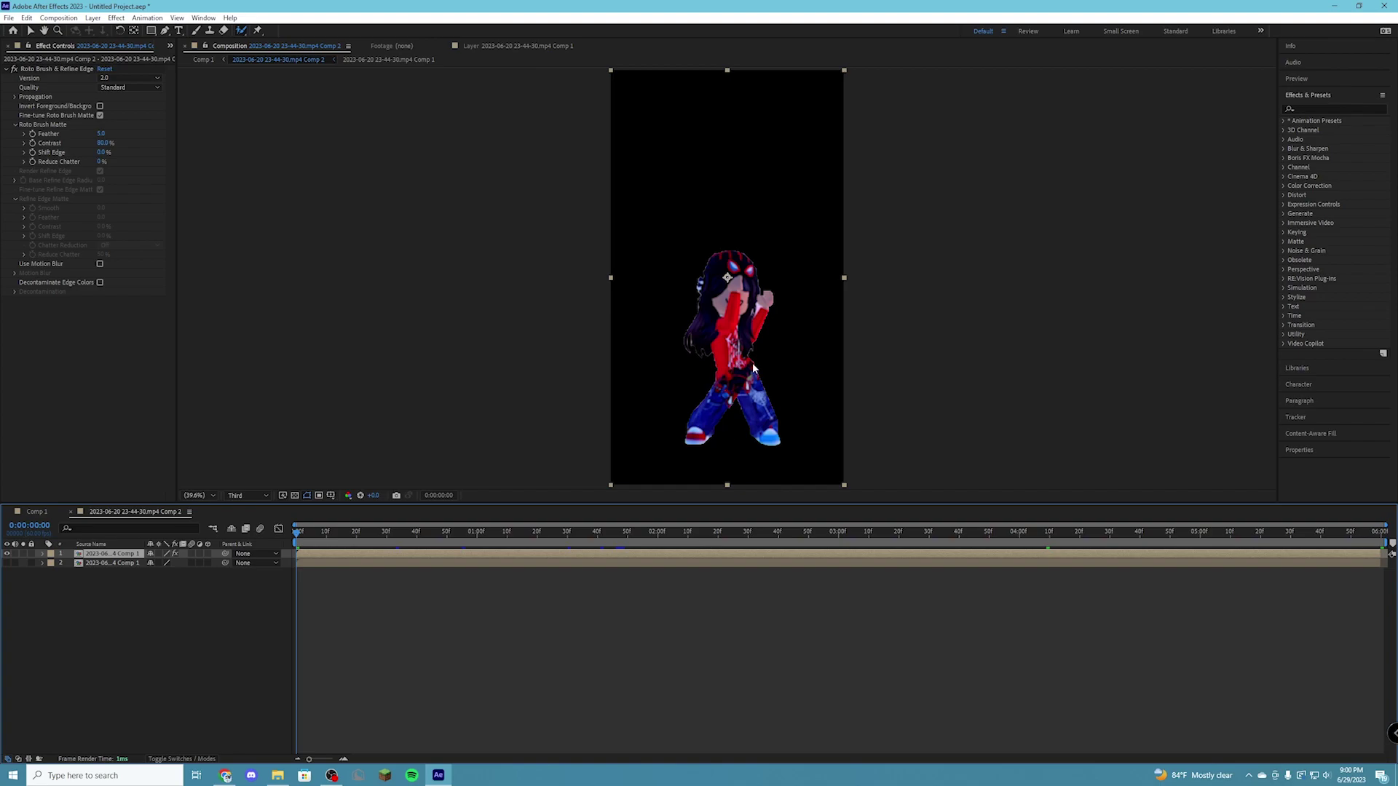
click(7, 563)
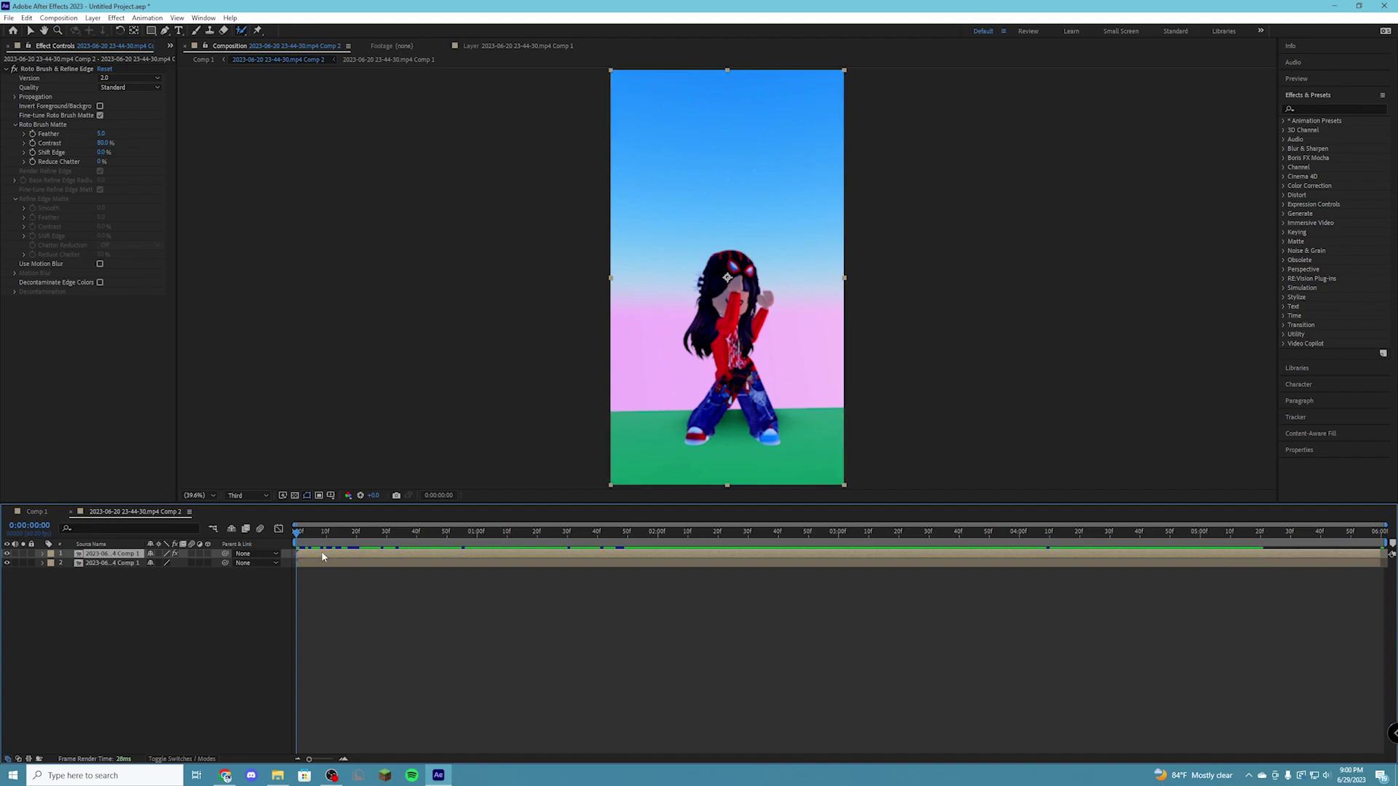
Step: Duplicate the cutout layer, scale the lower copy to 136%, and move it up and to the right behind the original character
key(ctrl+d)
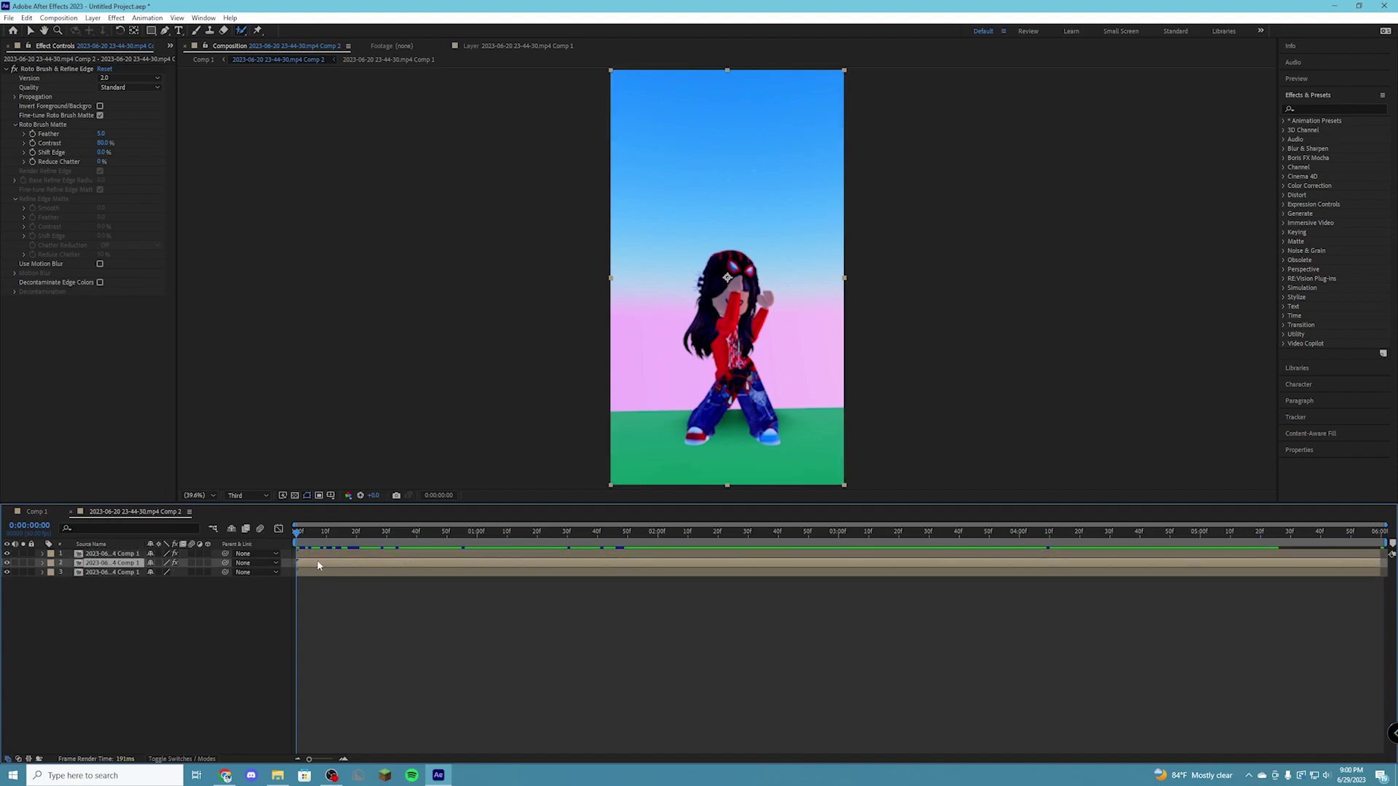
key(s)
drag(180, 572, 203, 572)
key(ctrl+z)
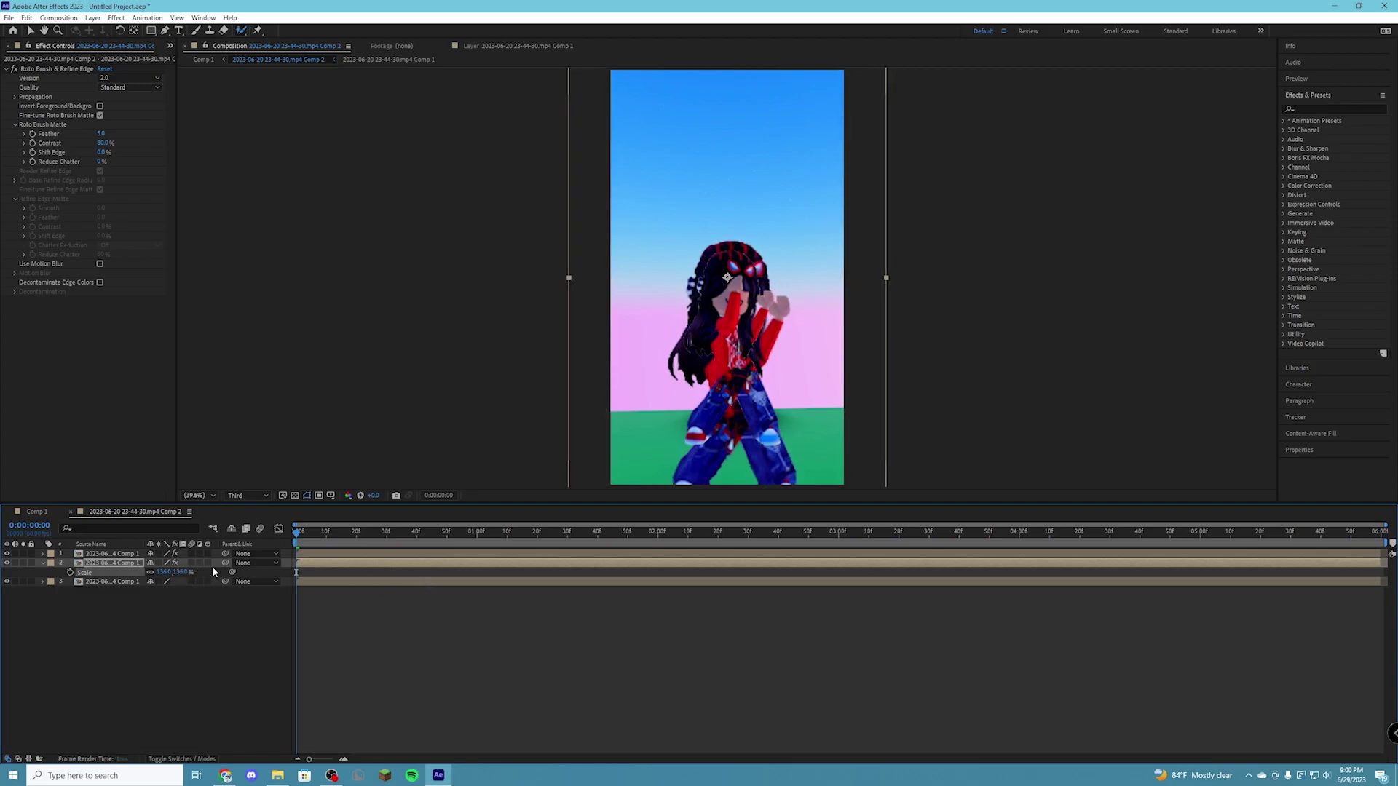
click(802, 436)
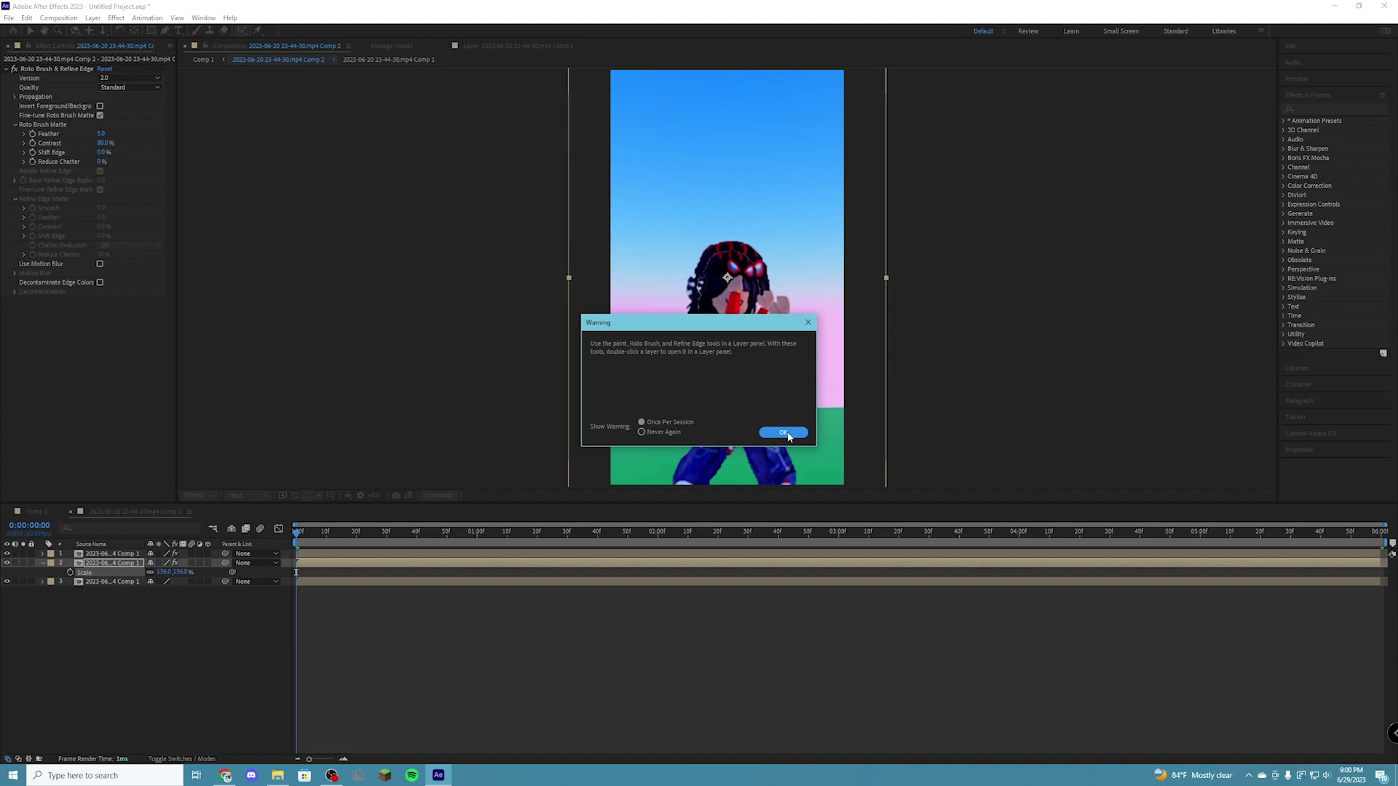
click(788, 436)
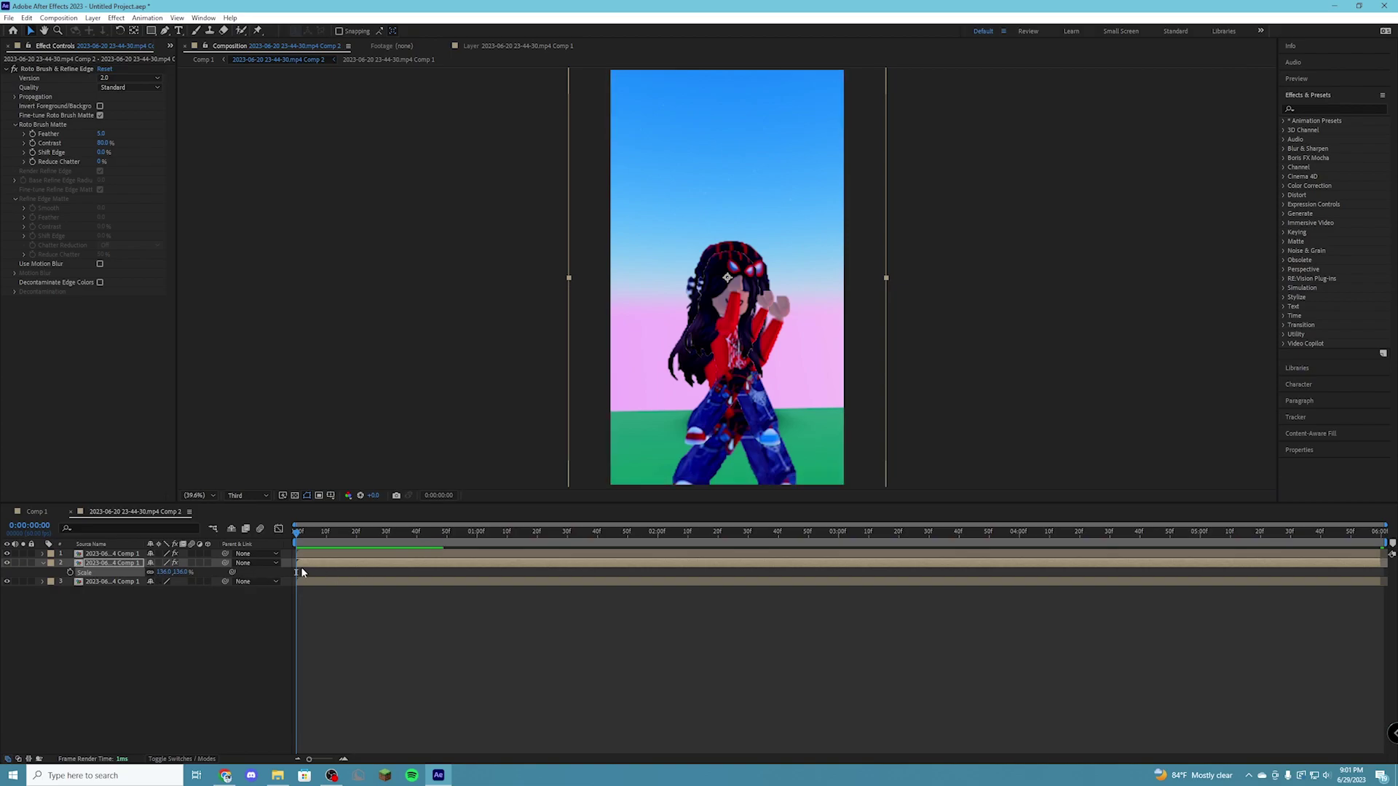
drag(778, 472, 817, 409)
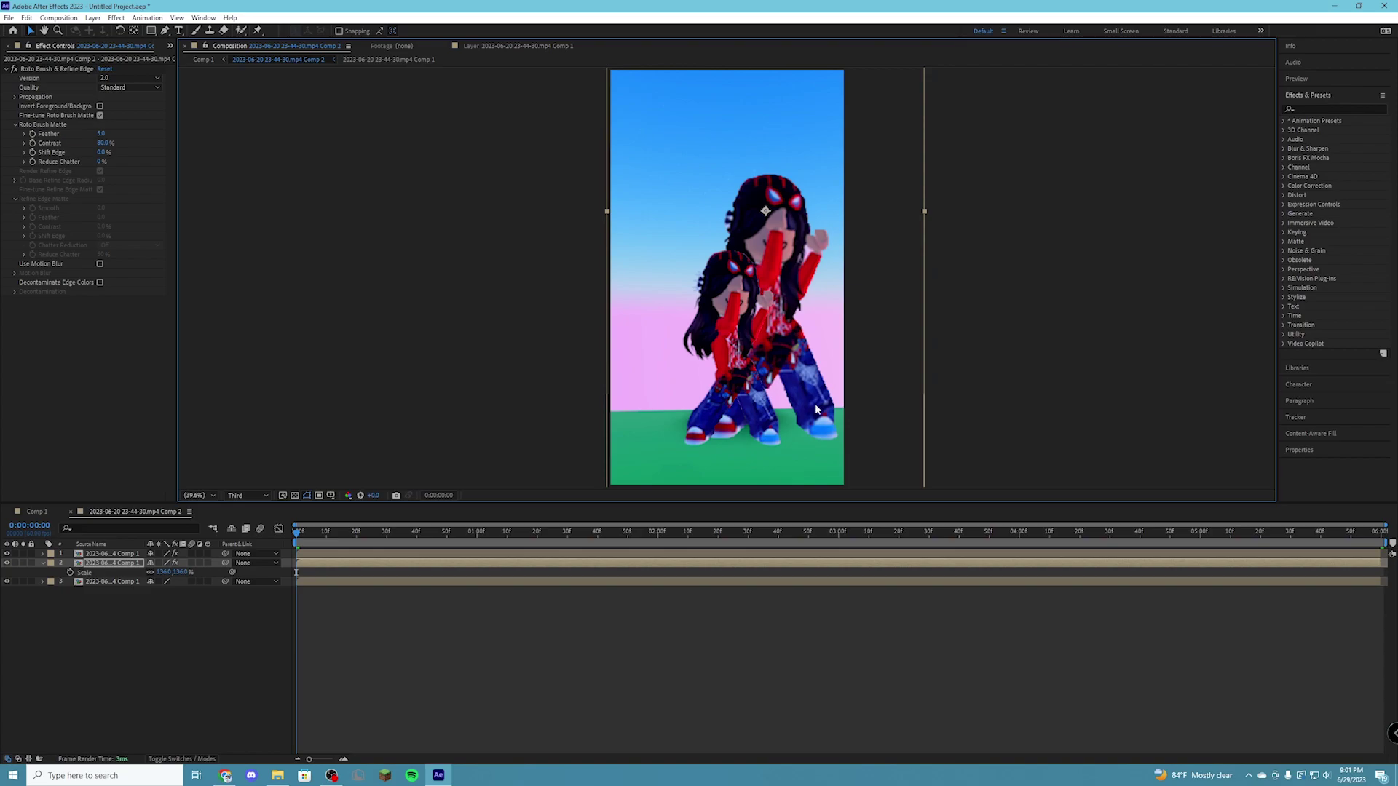
Step: Find the CC Ball Action effect and apply it to the enlarged character copy
click(377, 567)
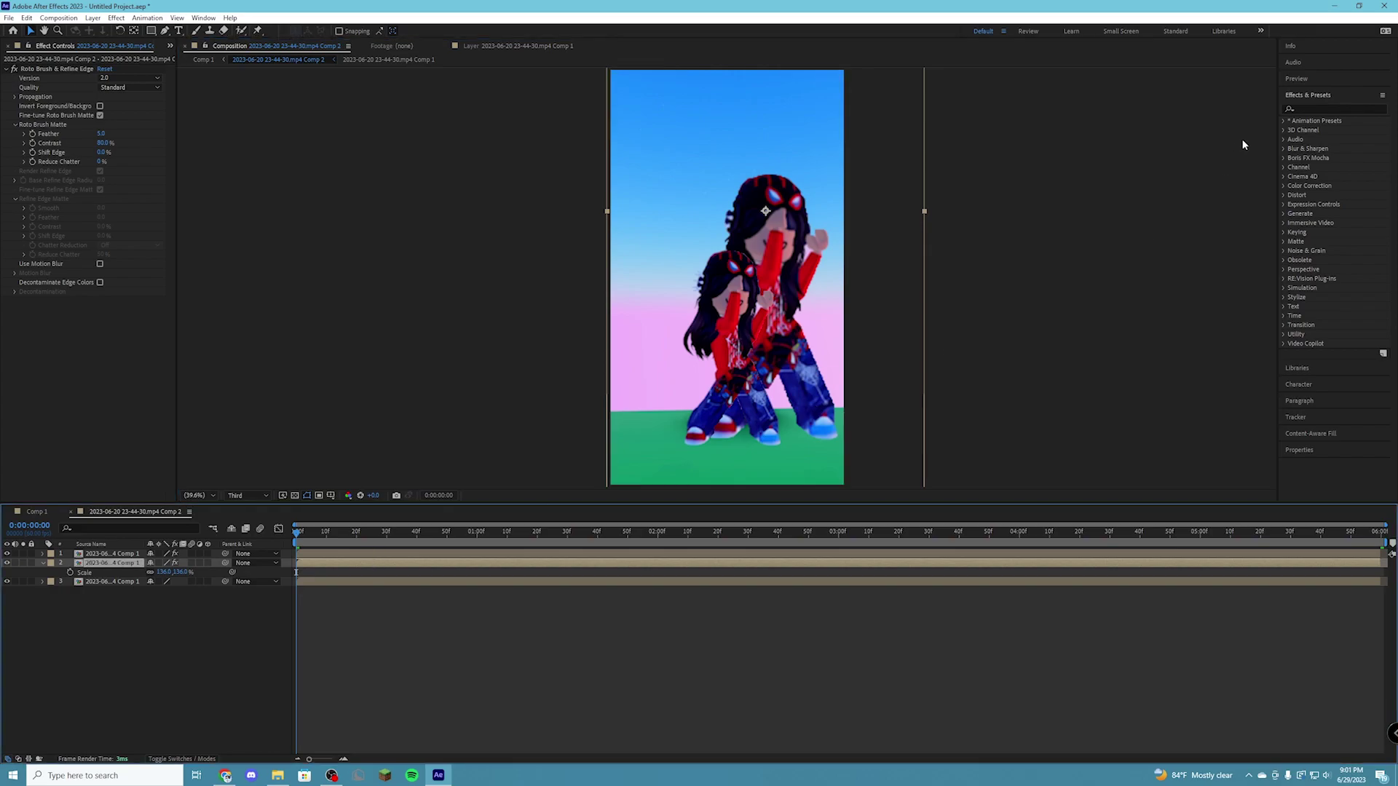
click(1313, 107)
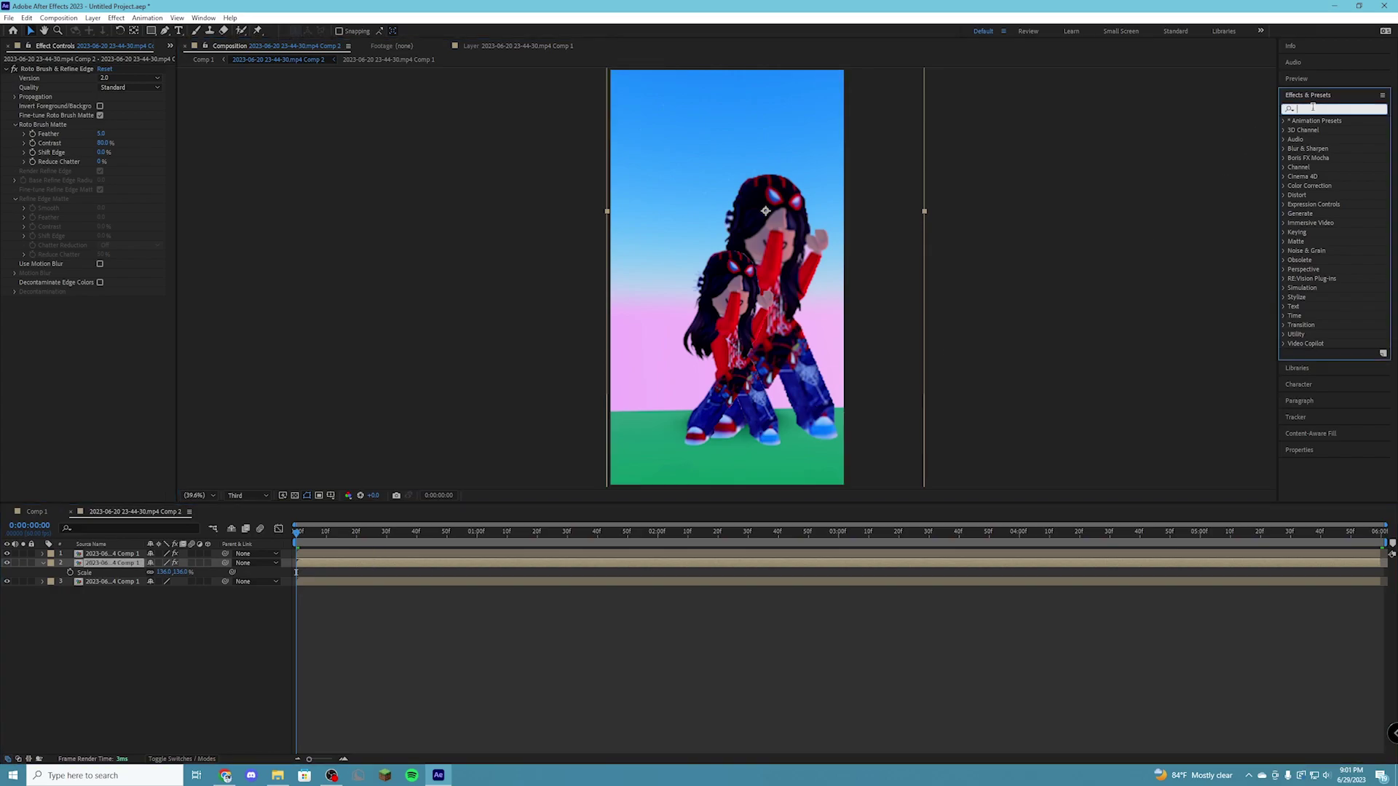
text(cc ball)
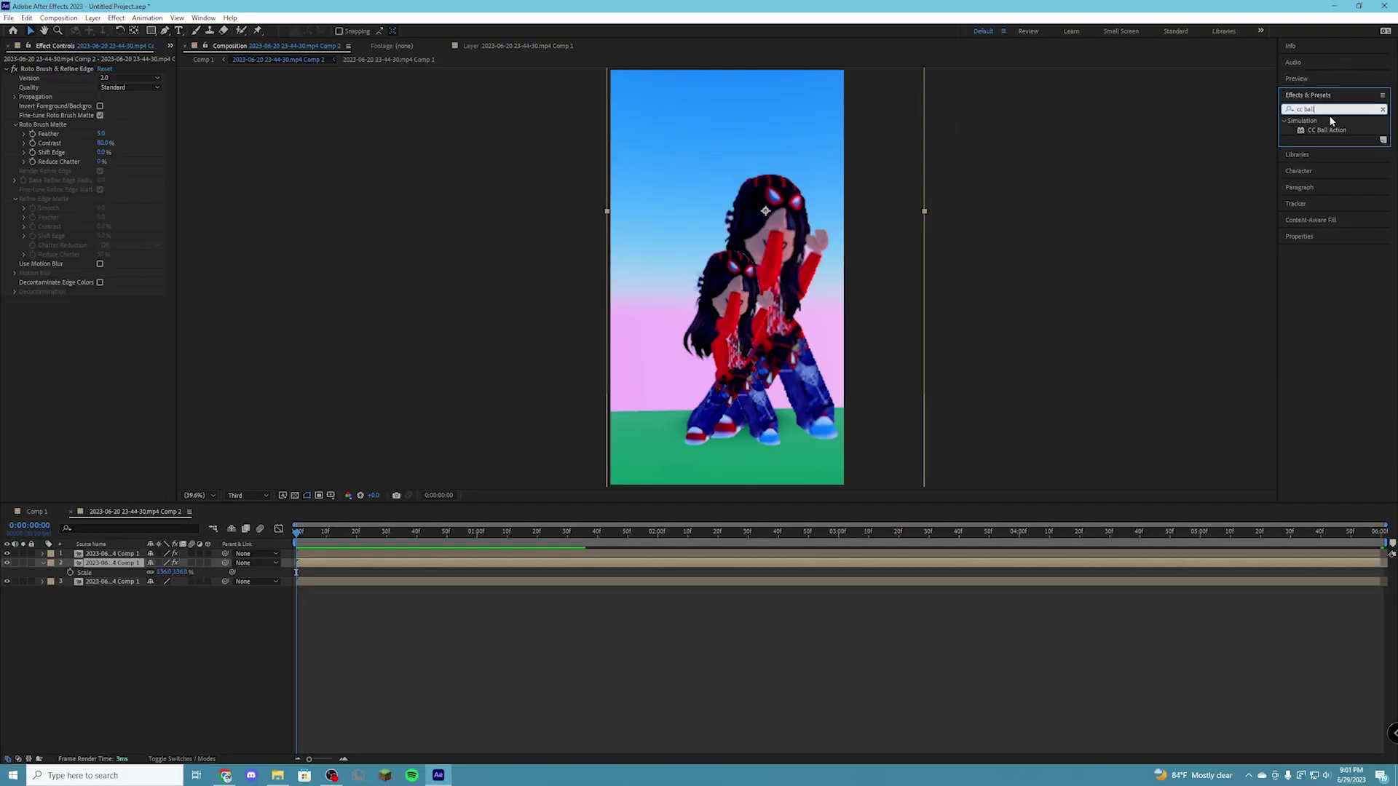
drag(1329, 129, 467, 567)
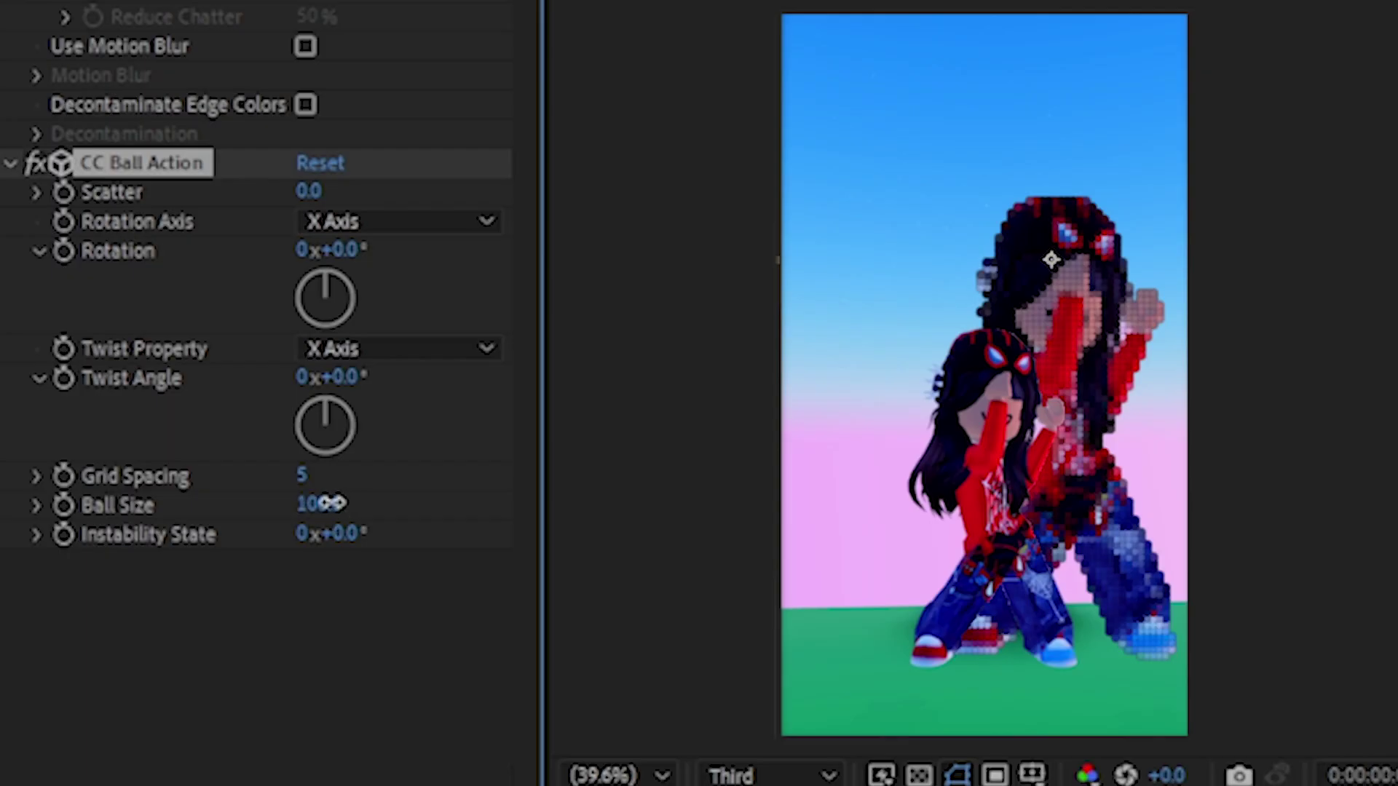
Step: Set the CC Ball Action grid spacing to 4 and ball size to 74 on the enlarged copy
drag(106, 409, 107, 409)
drag(327, 504, 287, 481)
drag(287, 481, 295, 480)
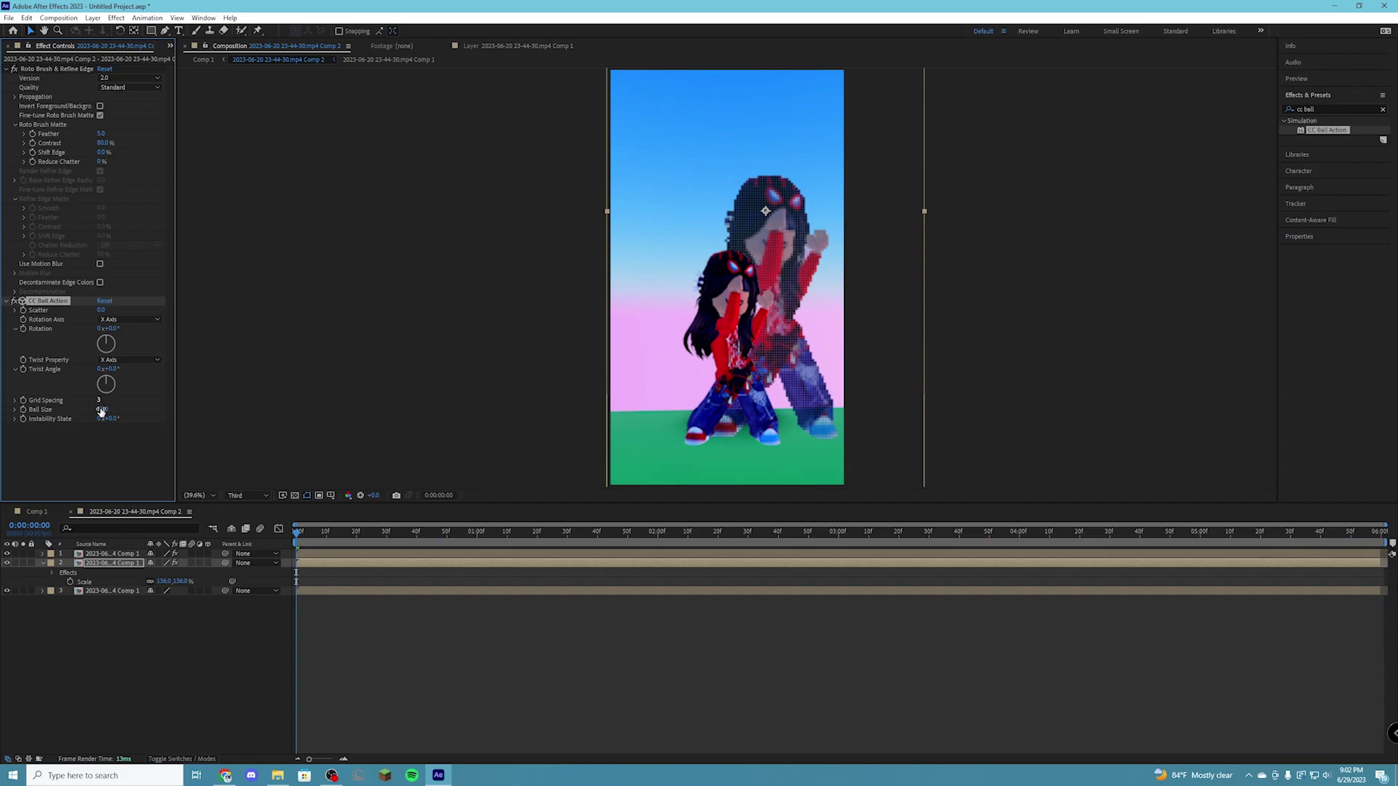
click(100, 401)
text(5)
key(Return)
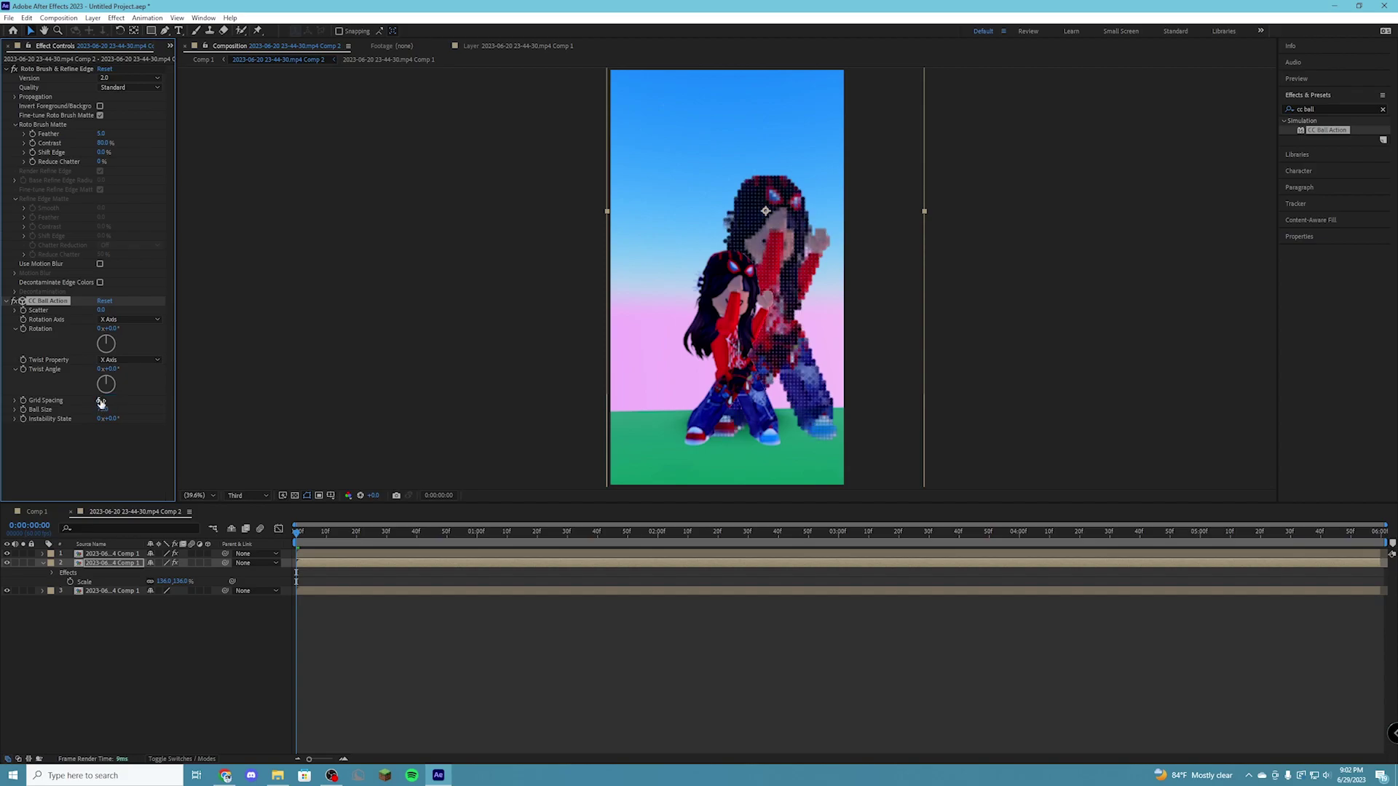
click(104, 410)
text(74)
key(Return)
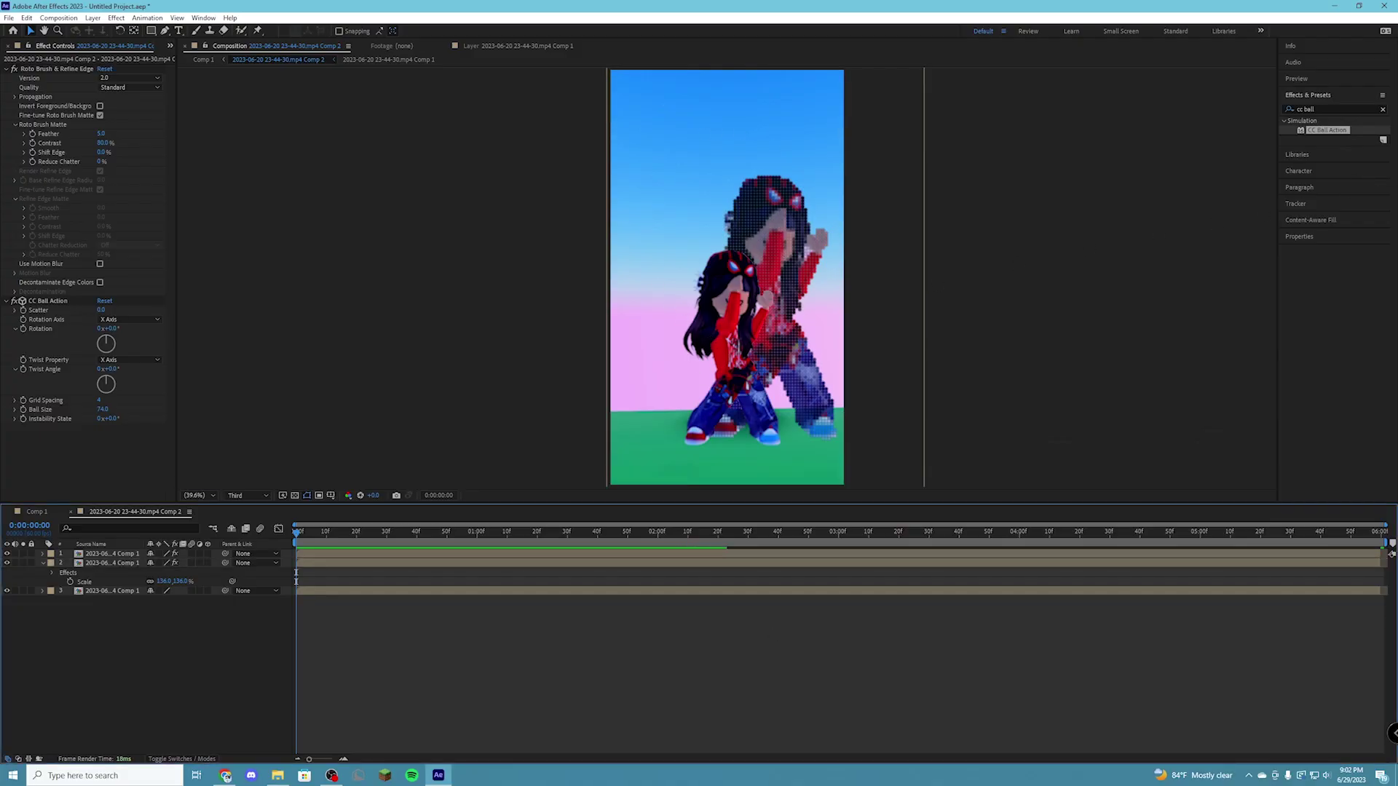
Step: Find the Stylize Glow effect and apply it to the enlarged character copy
click(1334, 109)
double_click(1334, 108)
key(BackSpace)
key(BackSpace)
key(BackSpace)
key(BackSpace)
text(glow)
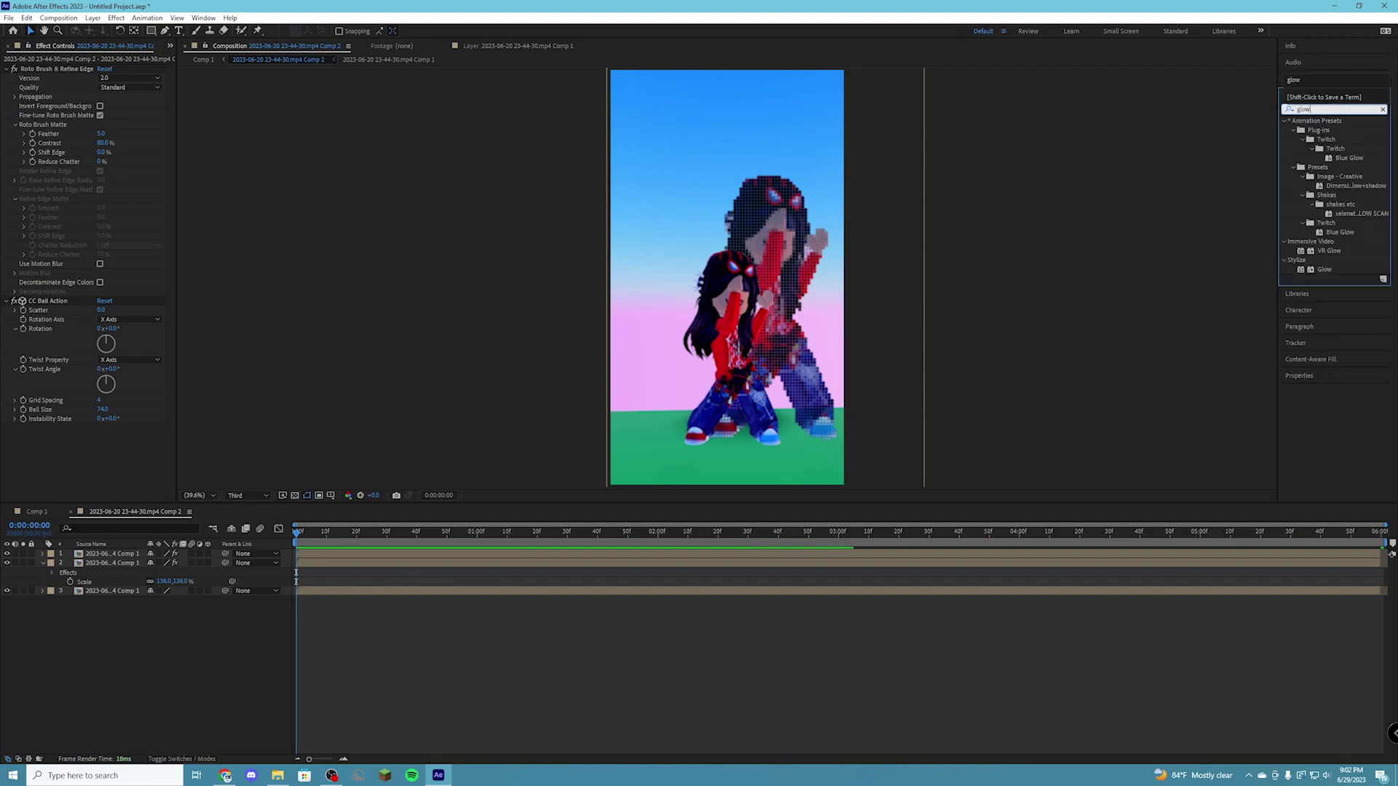
drag(1324, 269, 429, 571)
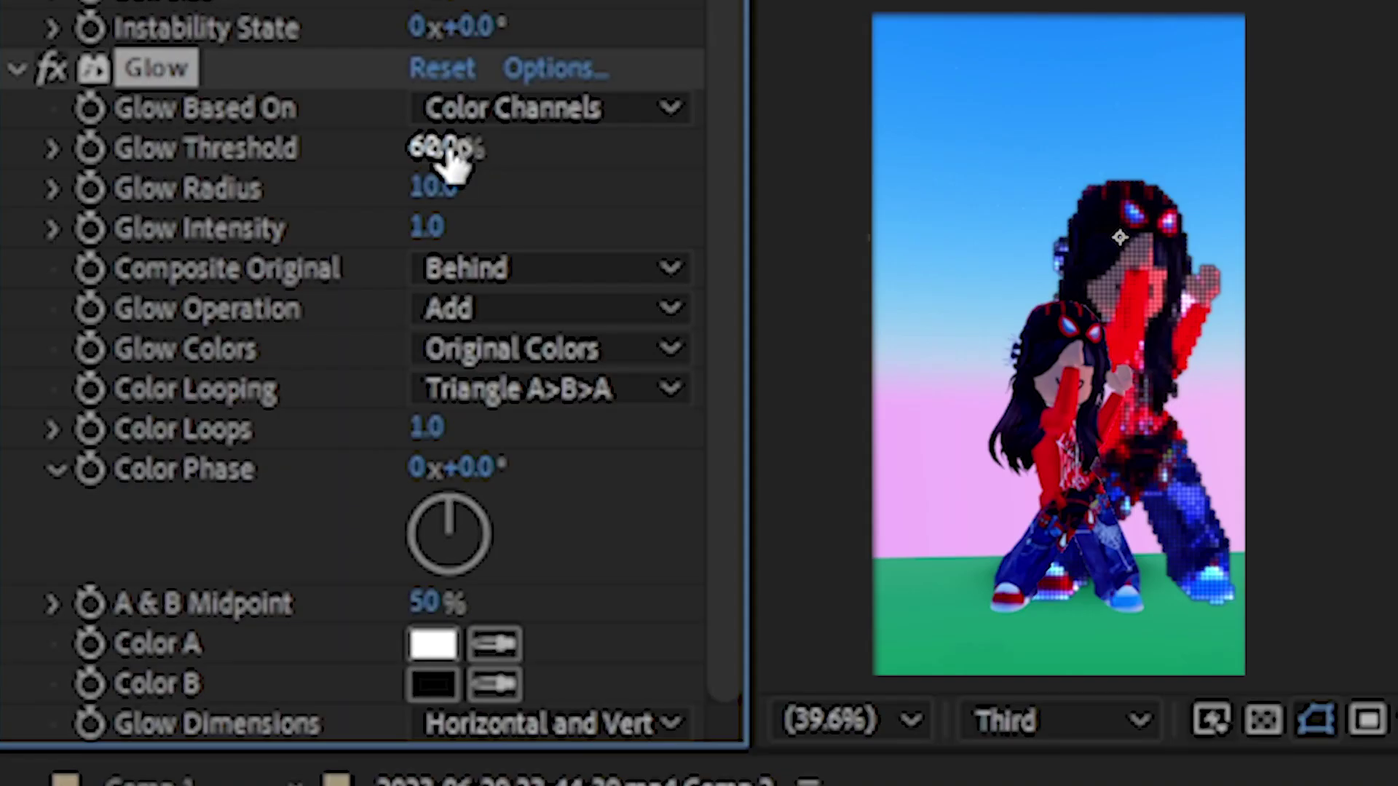
Step: Set the enlarged copy's Glow threshold to about 55% and collapse the layer's properties
drag(107, 365, 93, 363)
mouse_move(392, 151)
mouse_down()
mouse_move(452, 146)
mouse_move(402, 155)
mouse_up()
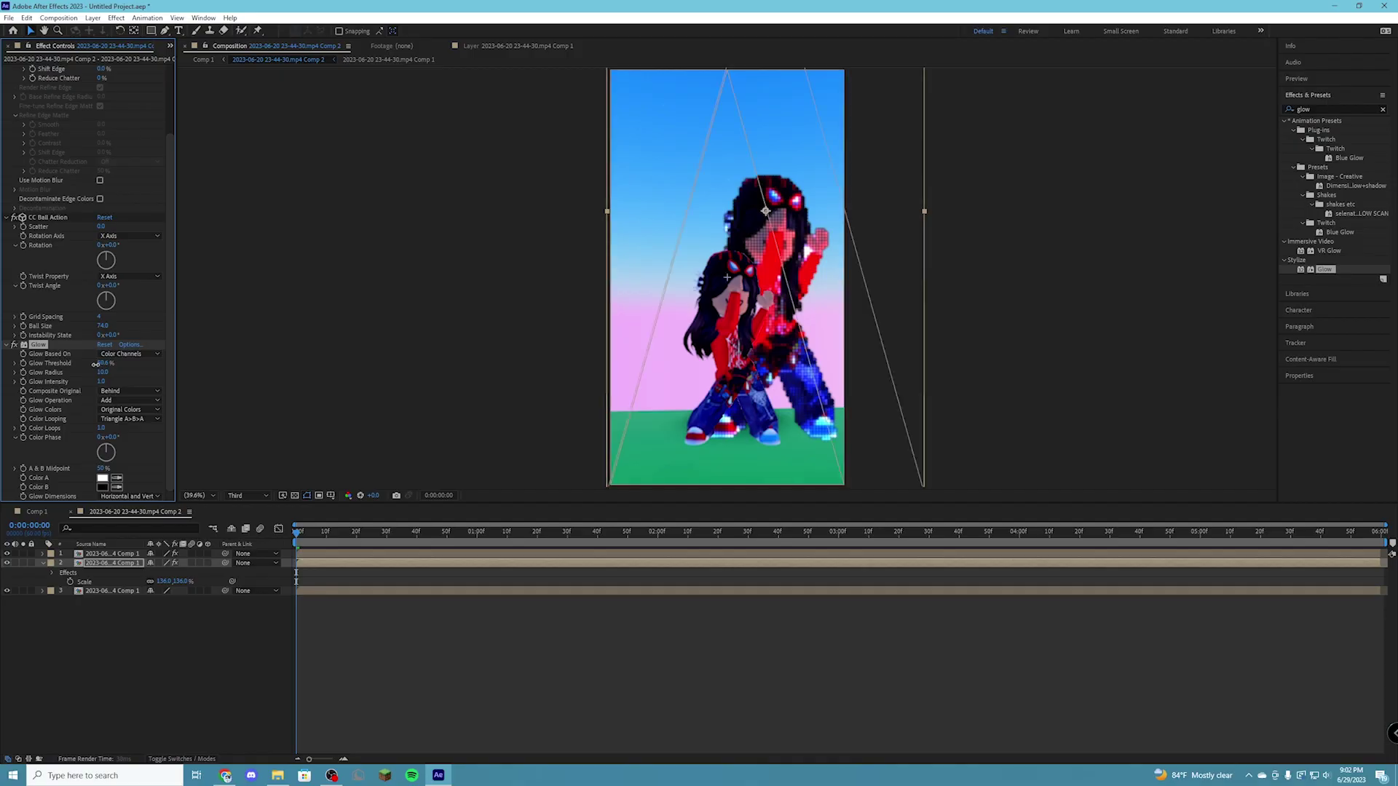
drag(95, 364, 101, 362)
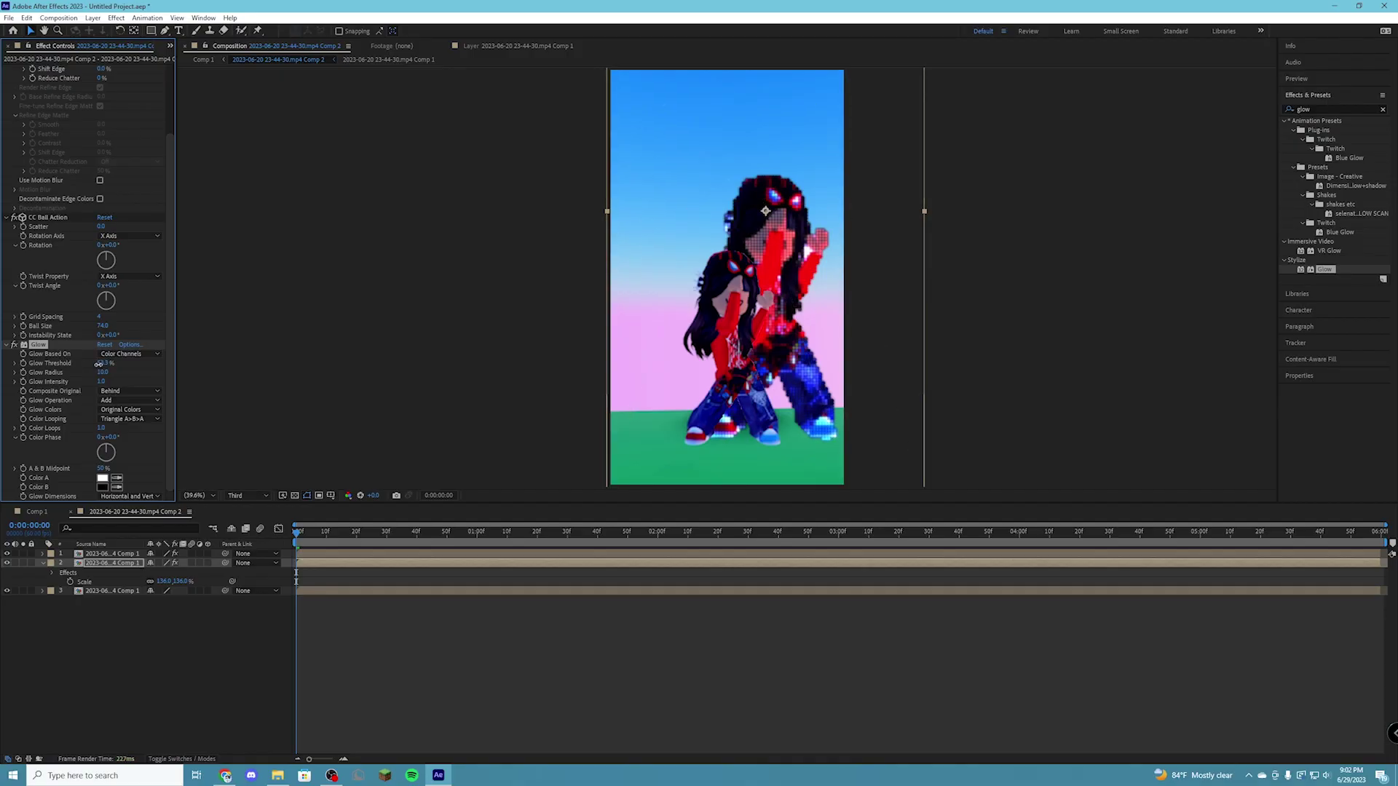
click(763, 617)
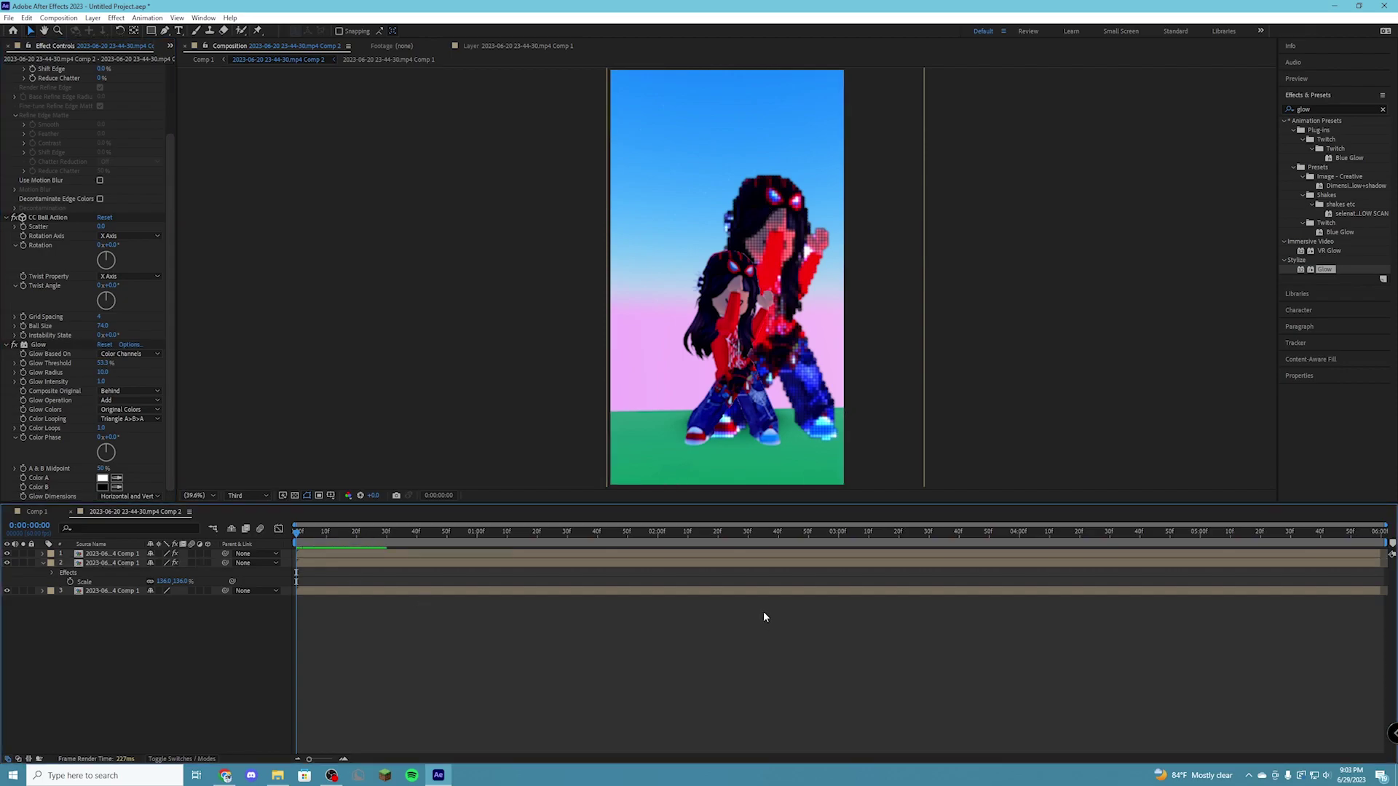
click(335, 564)
key(u)
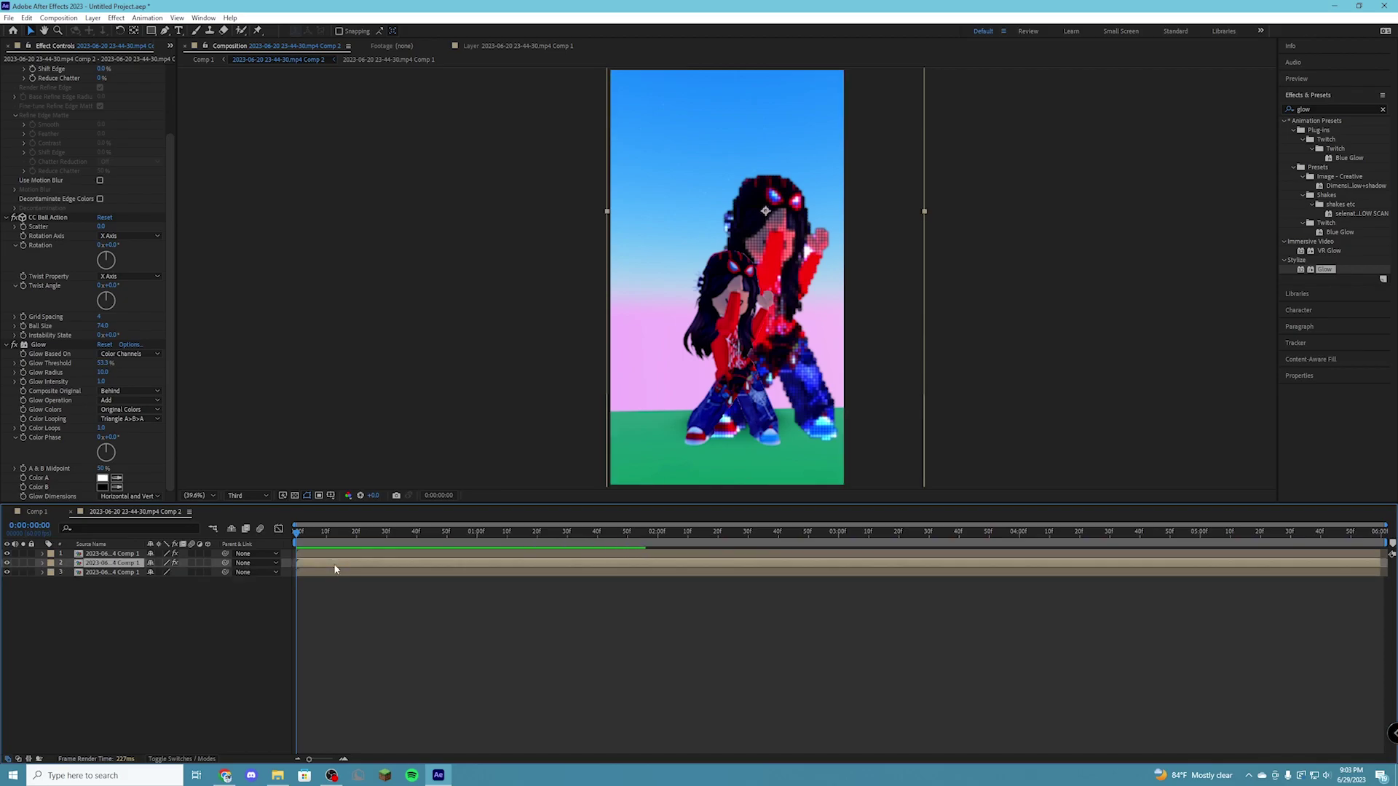
click(343, 554)
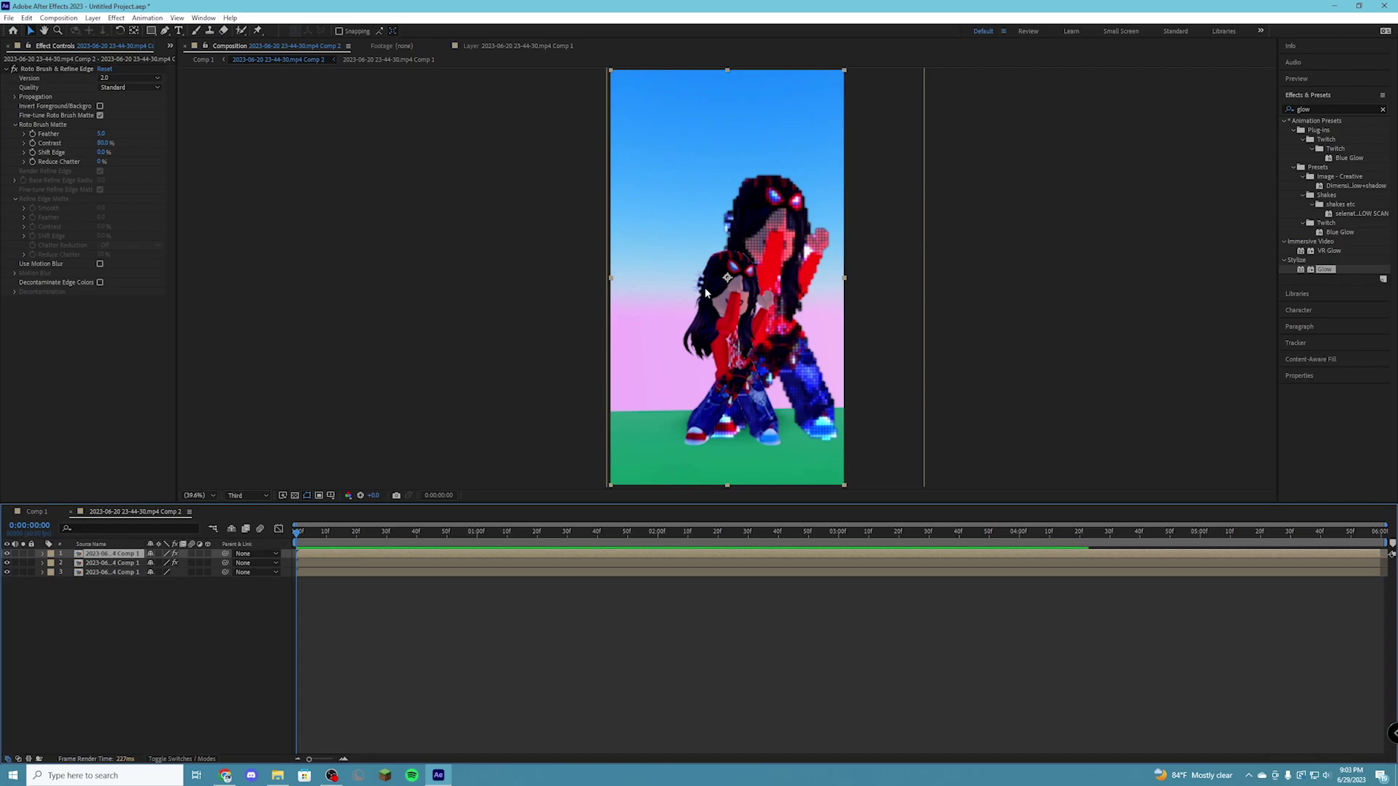
key(s)
drag(161, 562, 178, 565)
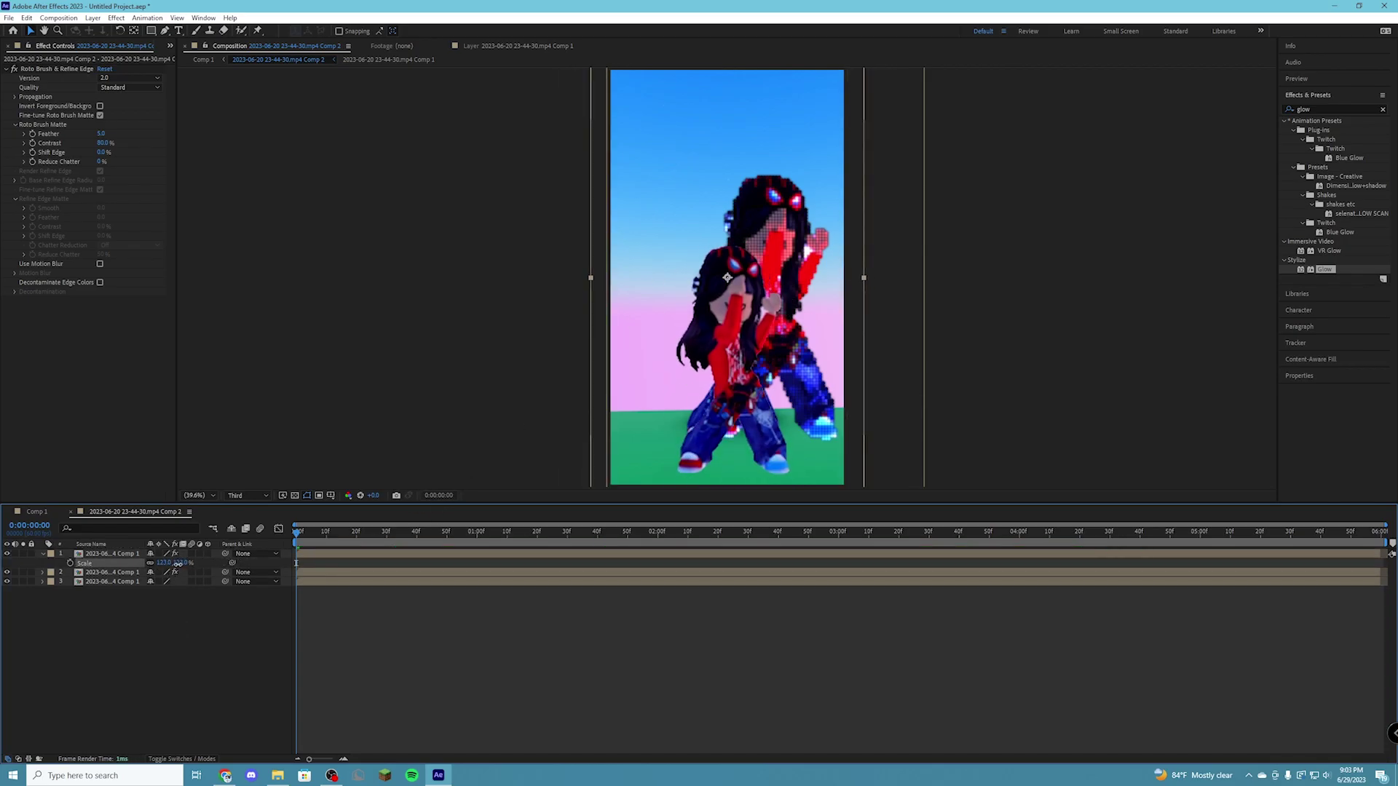
key(ctrl+z)
key(ctrl+z)
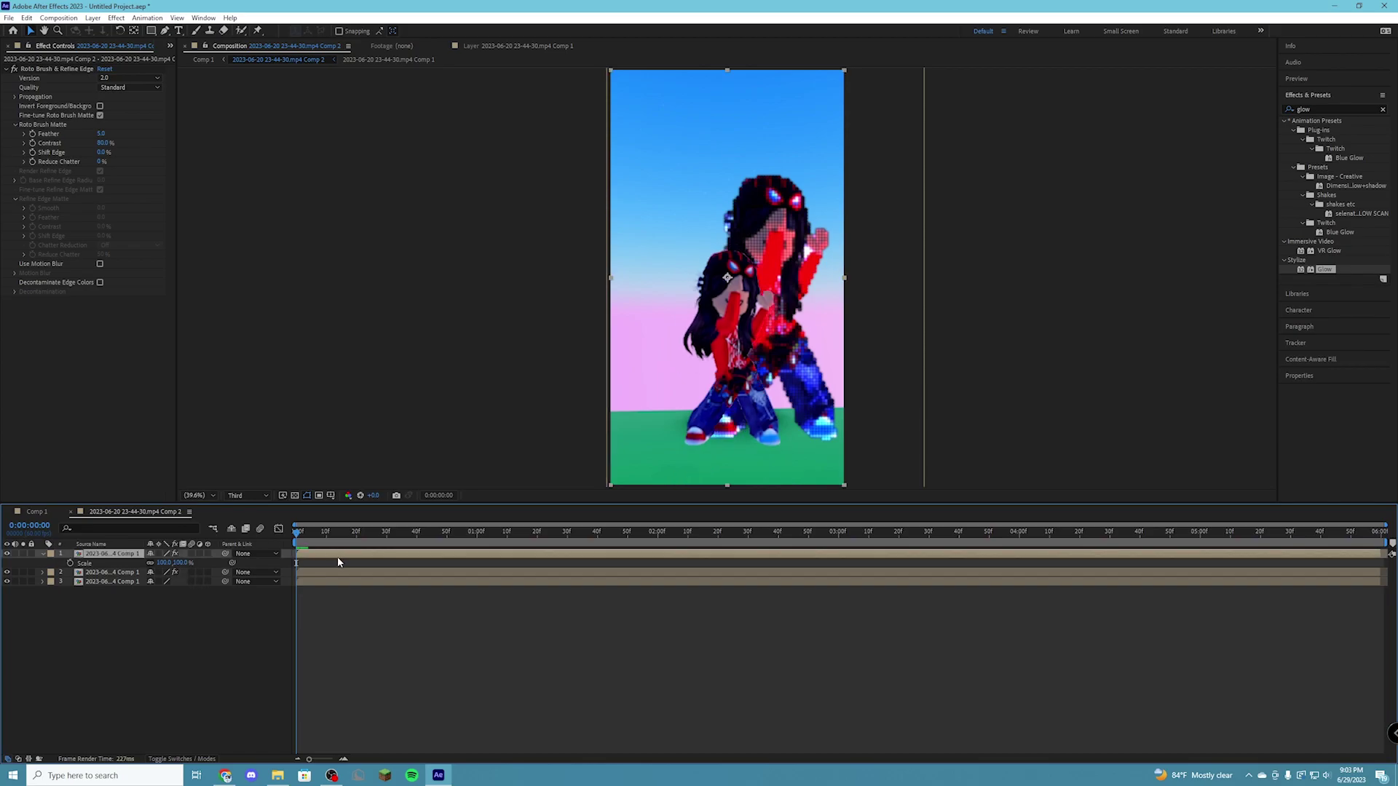
Step: Duplicate the original-size cutout layer and set the lower copy's scale to 104%
key(ctrl+d)
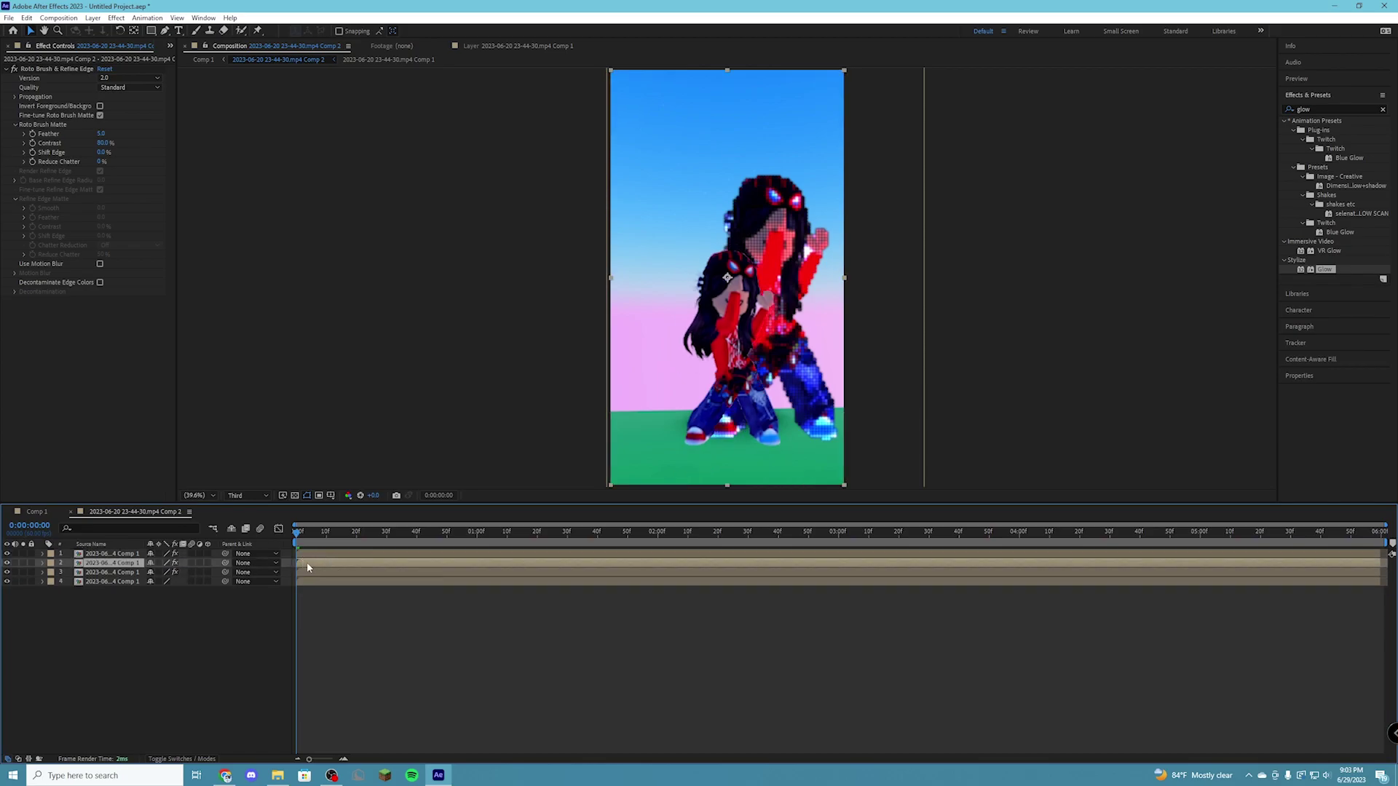
key(s)
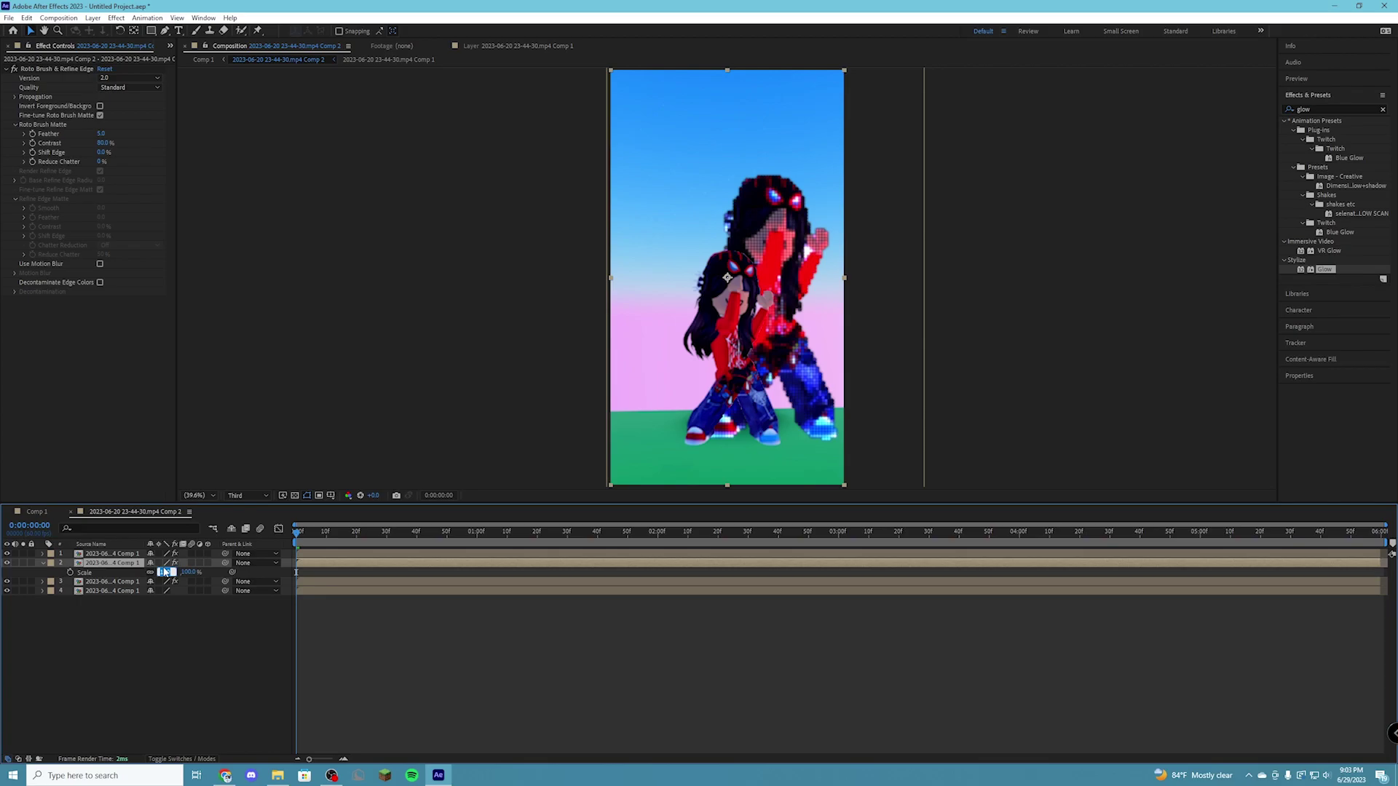
text(103)
key(Return)
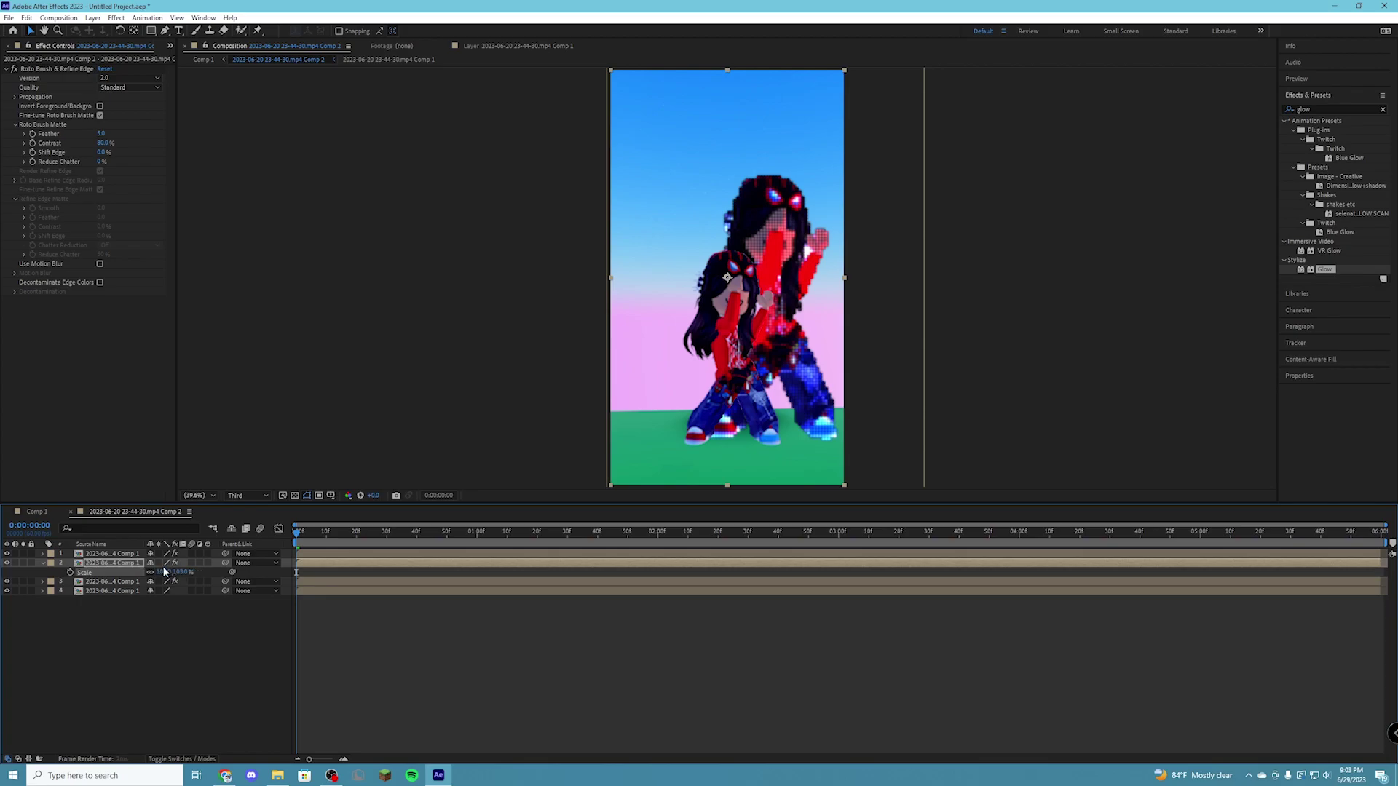
click(162, 574)
text(104)
key(Return)
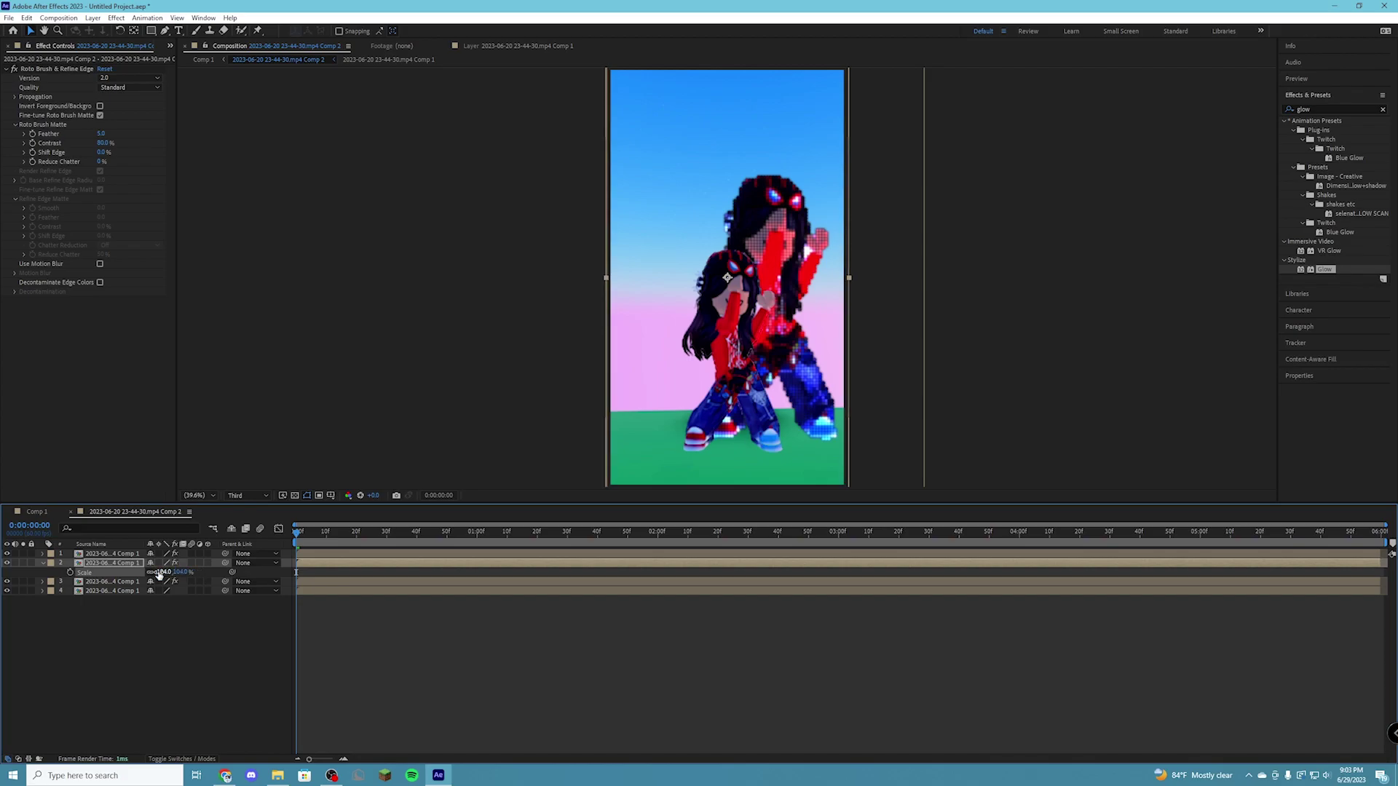
Step: Shift the 104% copy slightly upward to a vertical position of about 950 so it lines up behind the front character
key(s)
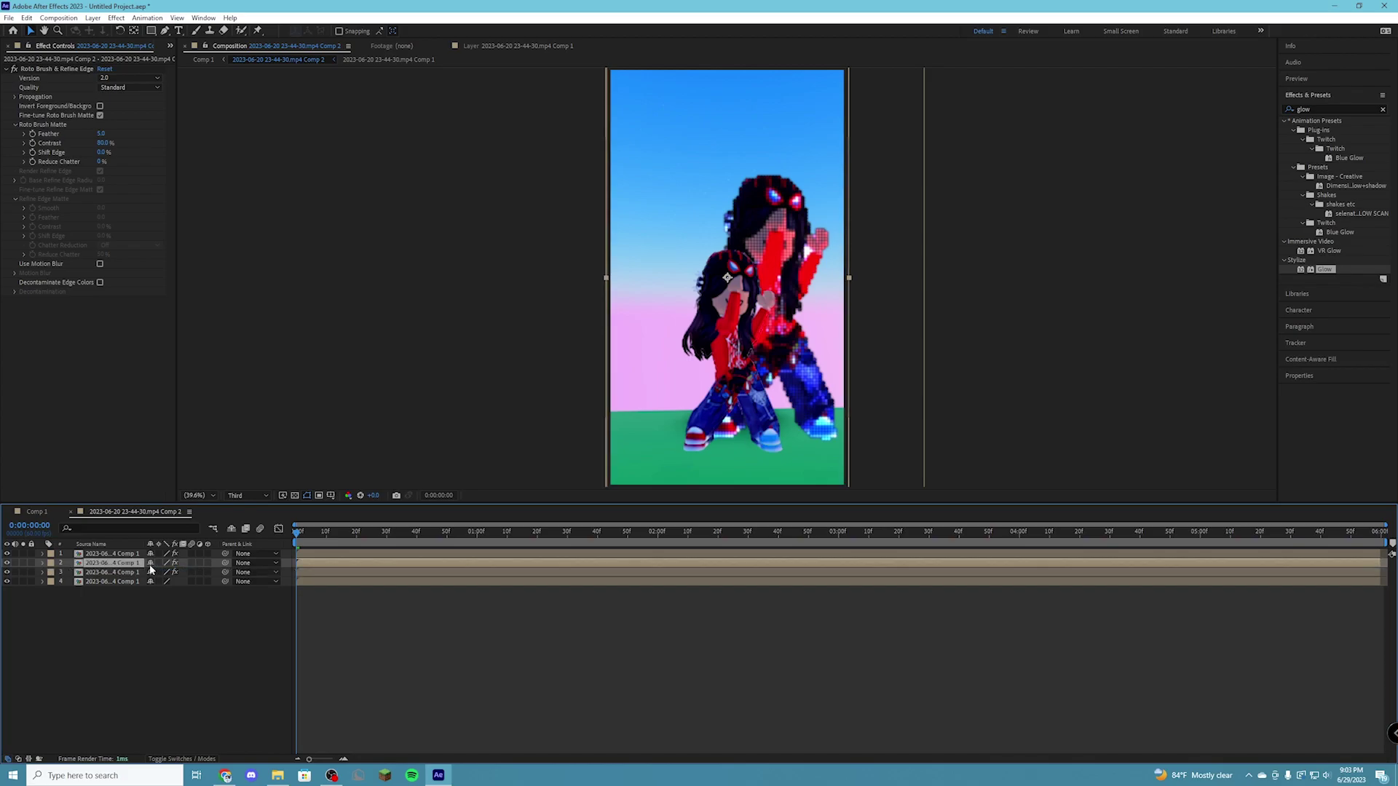
key(p)
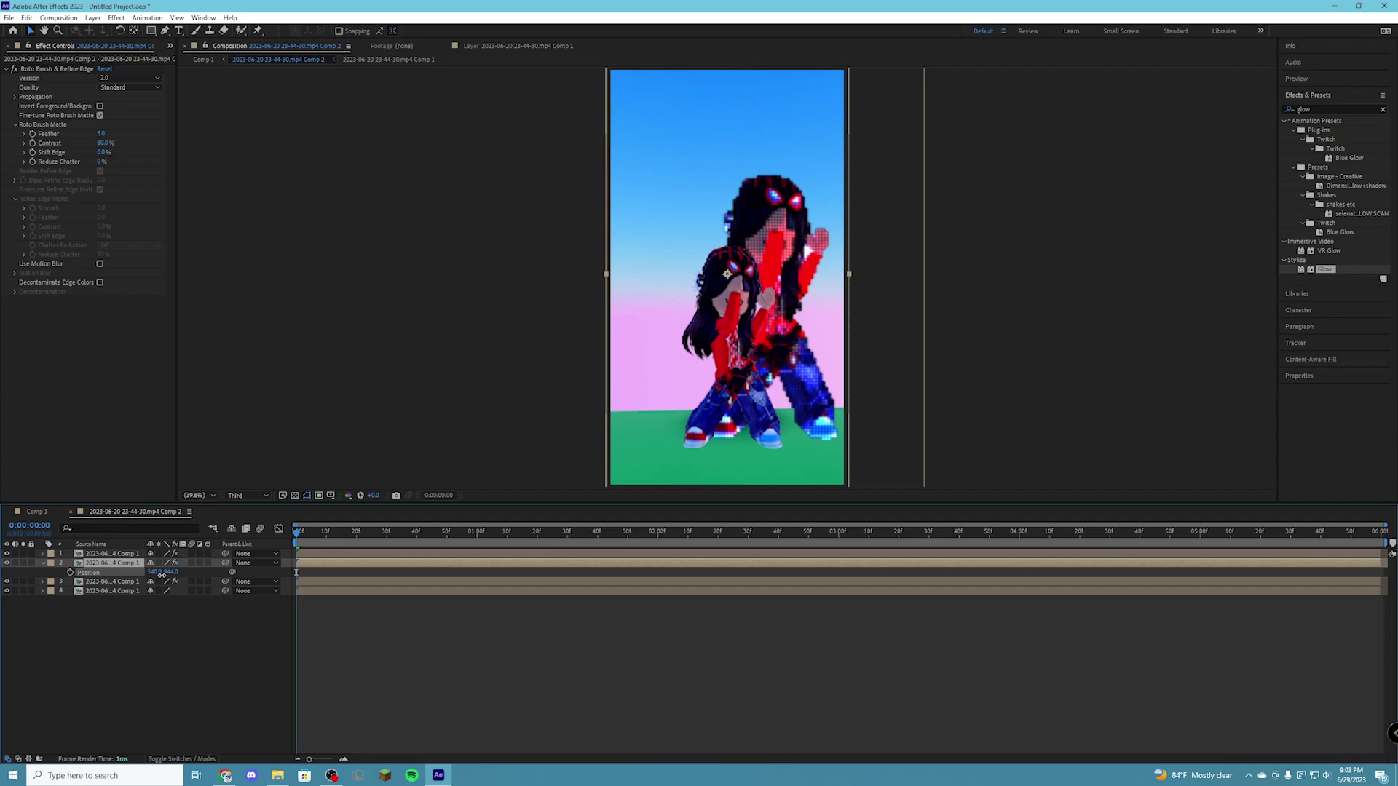
click(166, 575)
Step: Apply the Glow effect to the 104% copy and set its threshold to 0% to form a bright outline
drag(1322, 271, 195, 565)
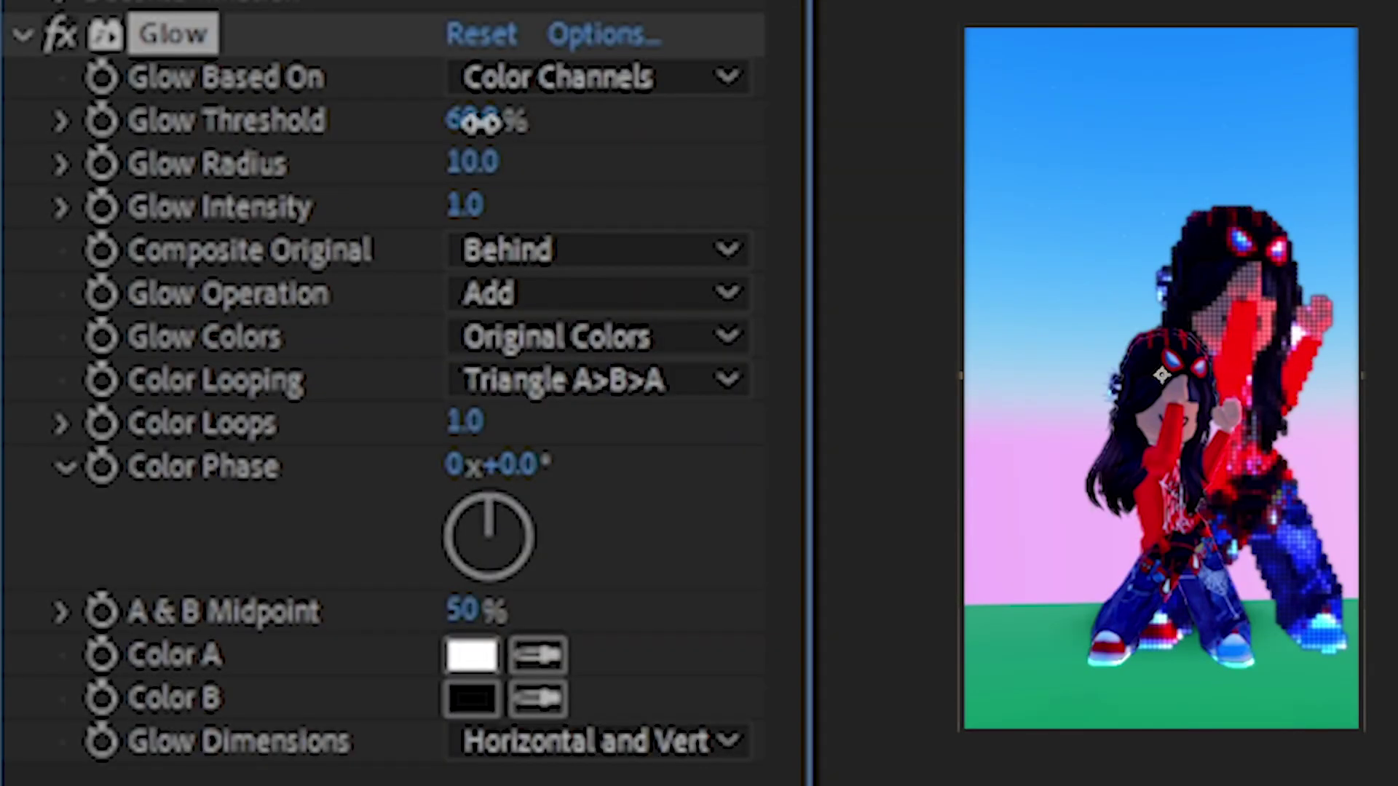
drag(105, 320, 66, 321)
drag(302, 132, 6, 178)
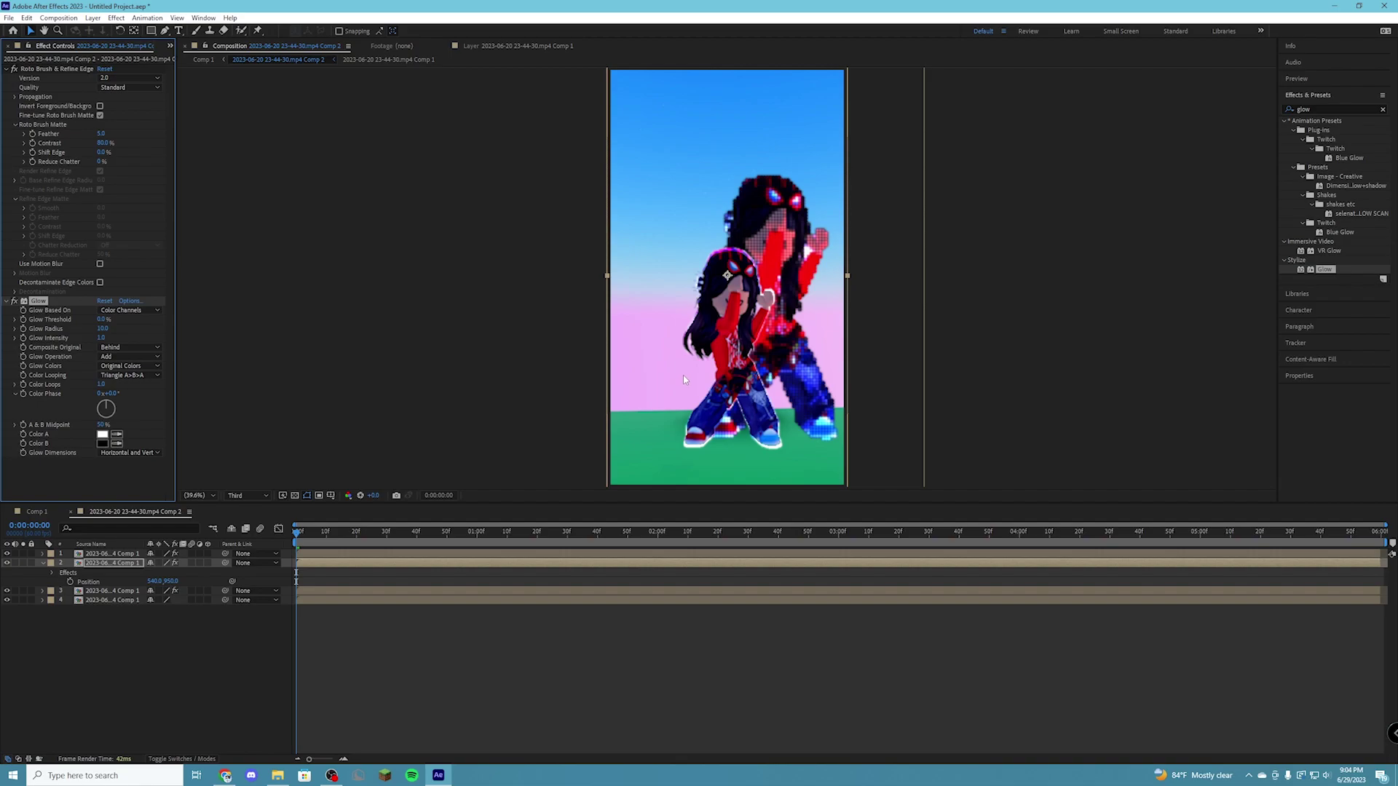
Step: Duplicate the enlarged CC Ball Action layer and collapse the outline layer's position property
click(324, 564)
key(Down)
click(325, 592)
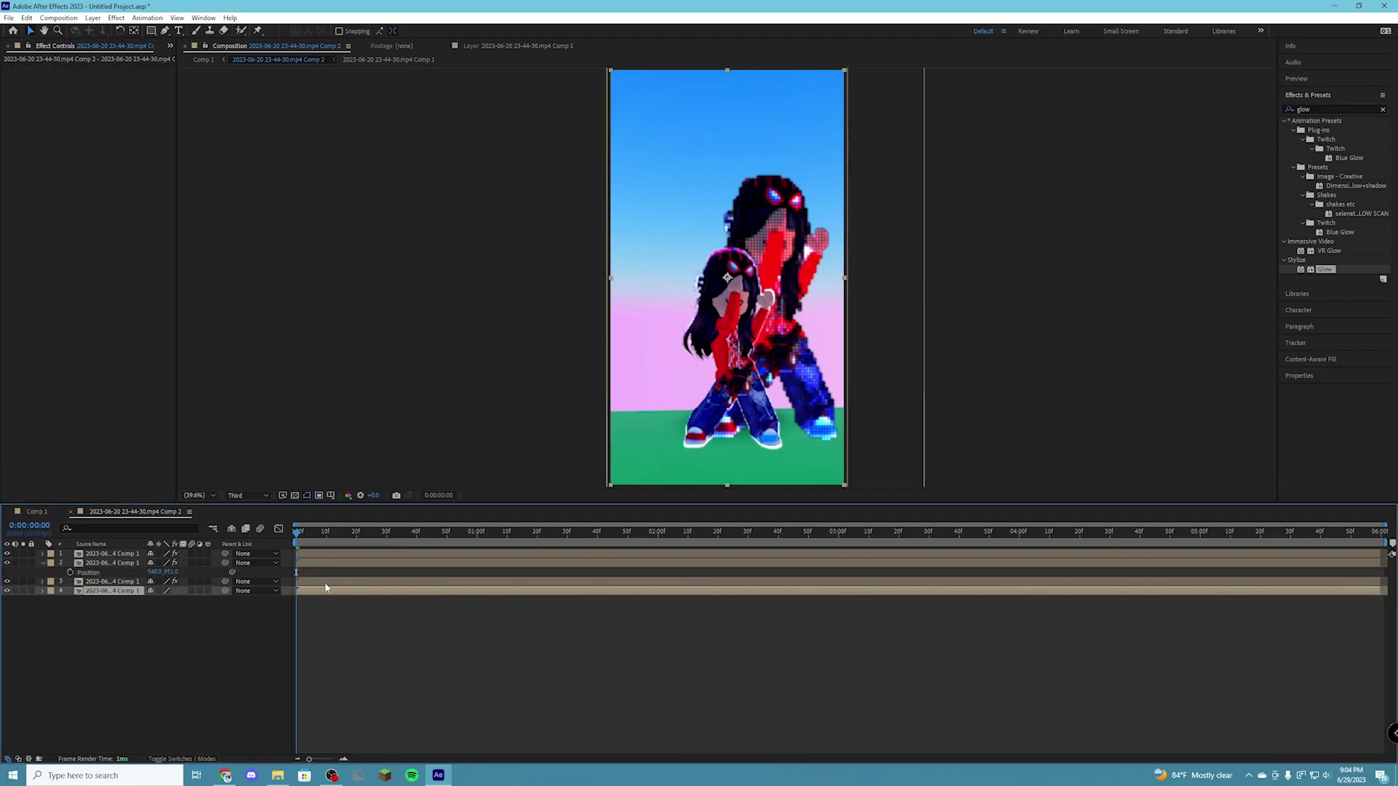
click(326, 583)
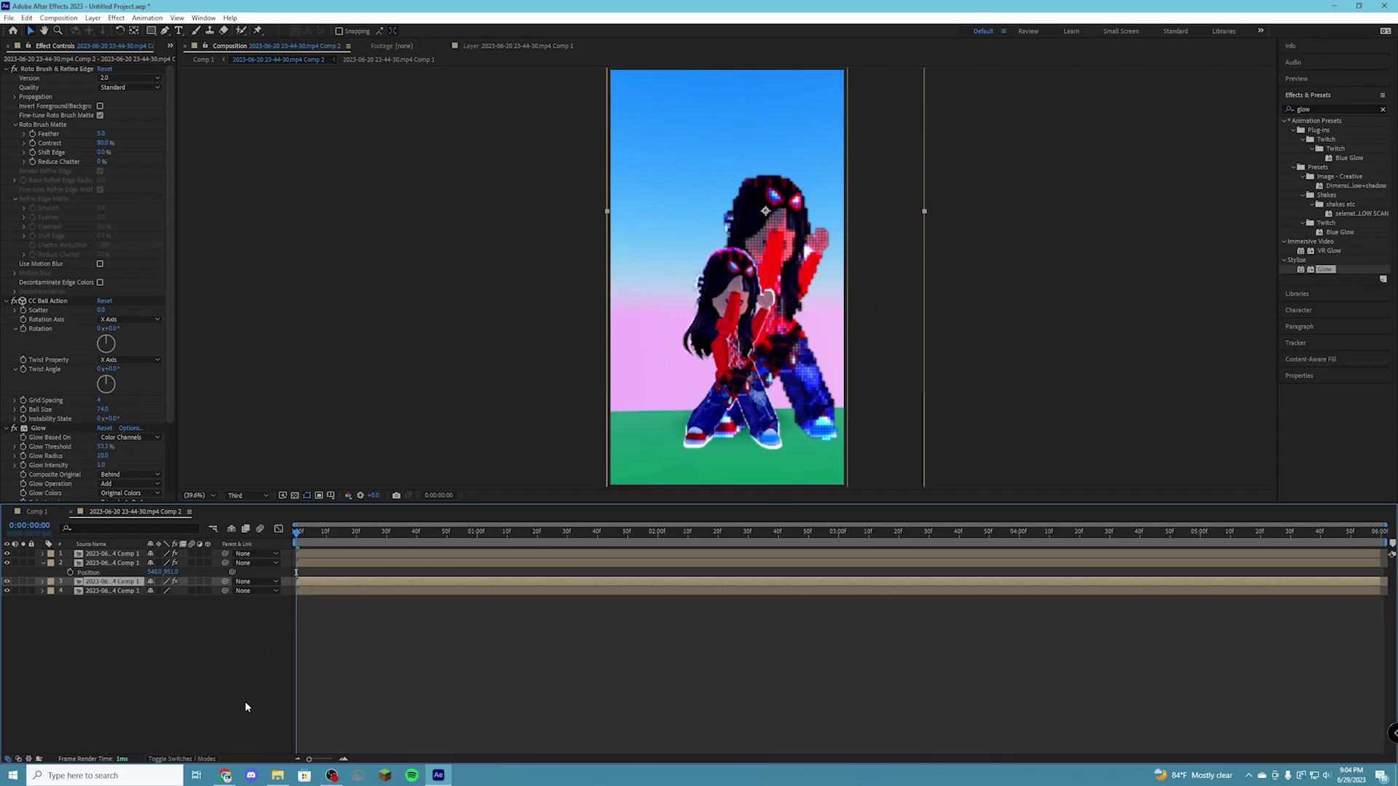
key(ctrl+d)
click(332, 563)
key(p)
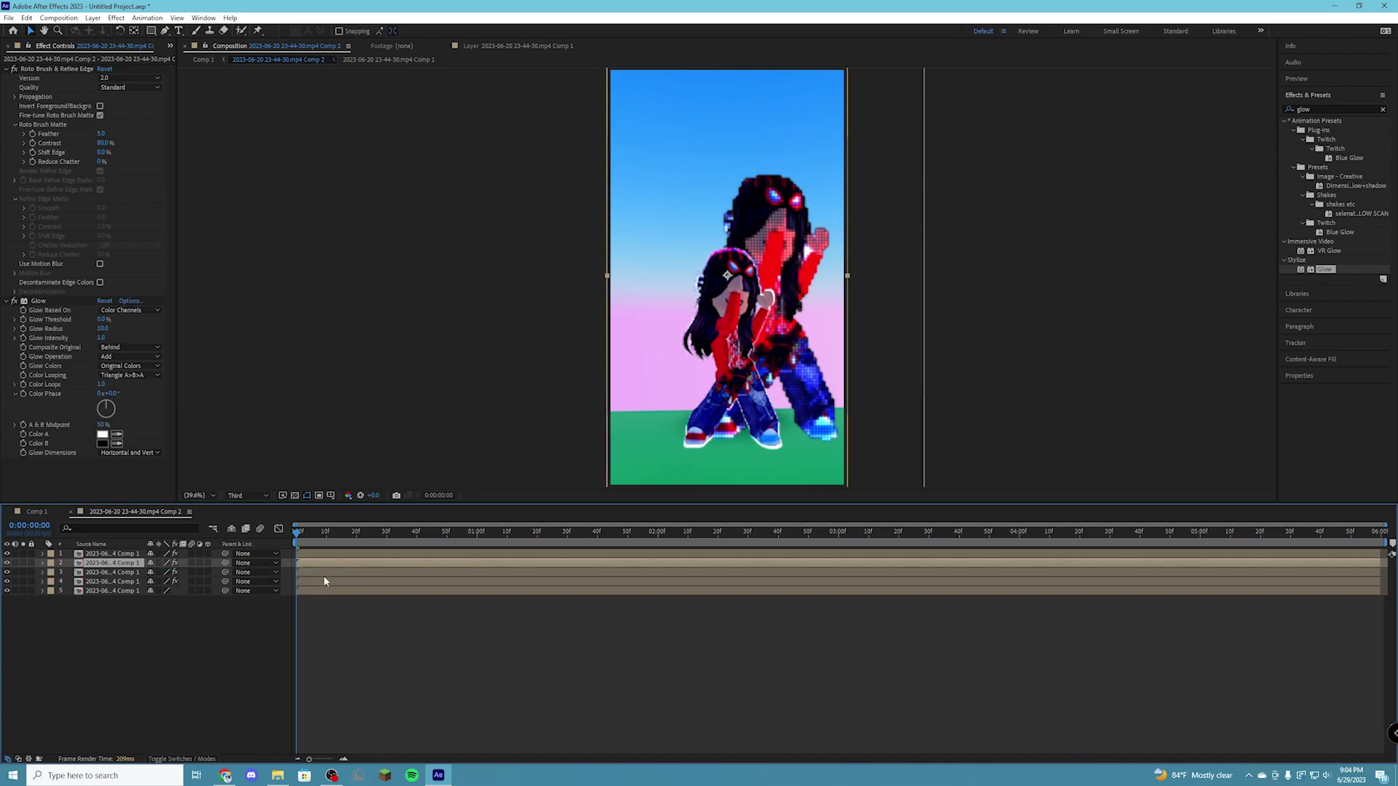
Step: Set the scale of the lower enlarged CC Ball Action copy to 139%
click(323, 580)
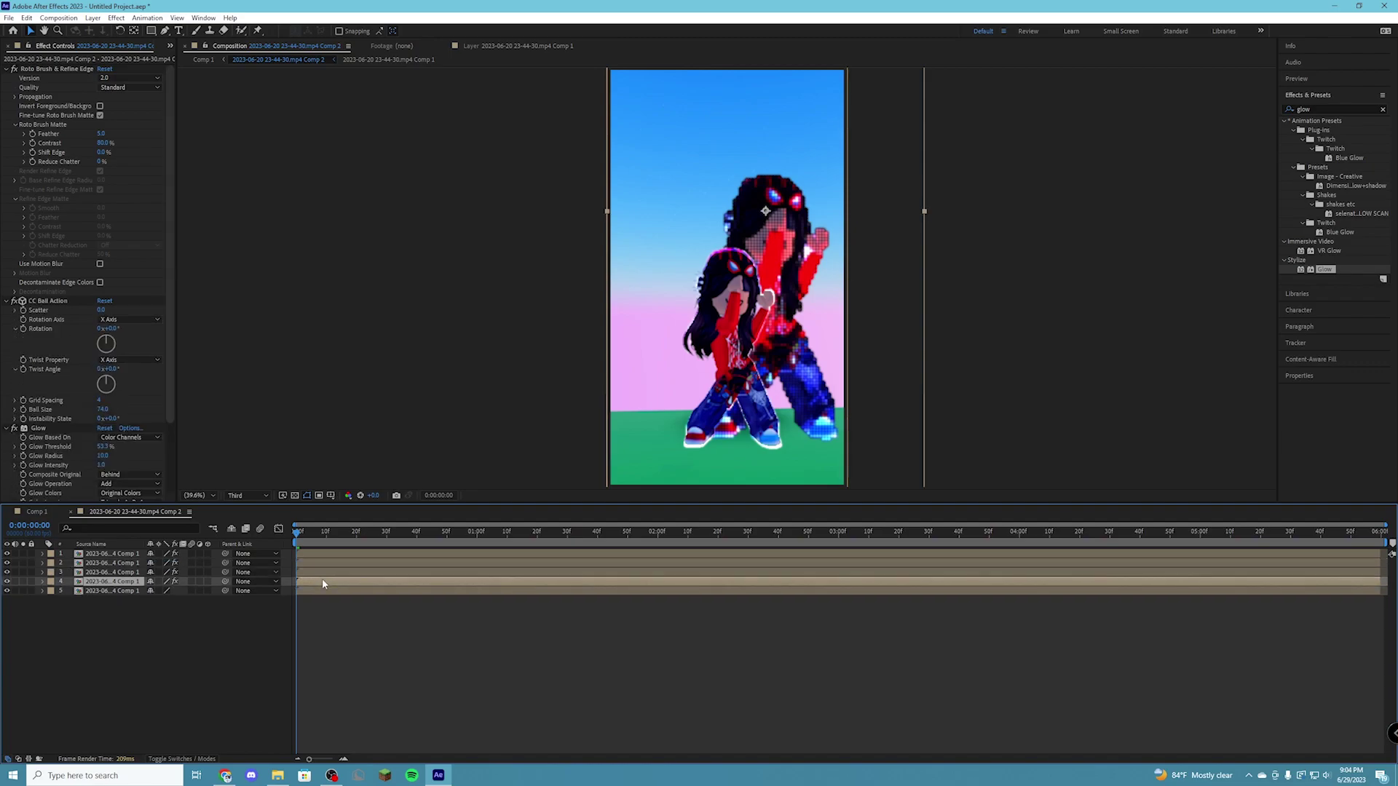
key(s)
click(166, 590)
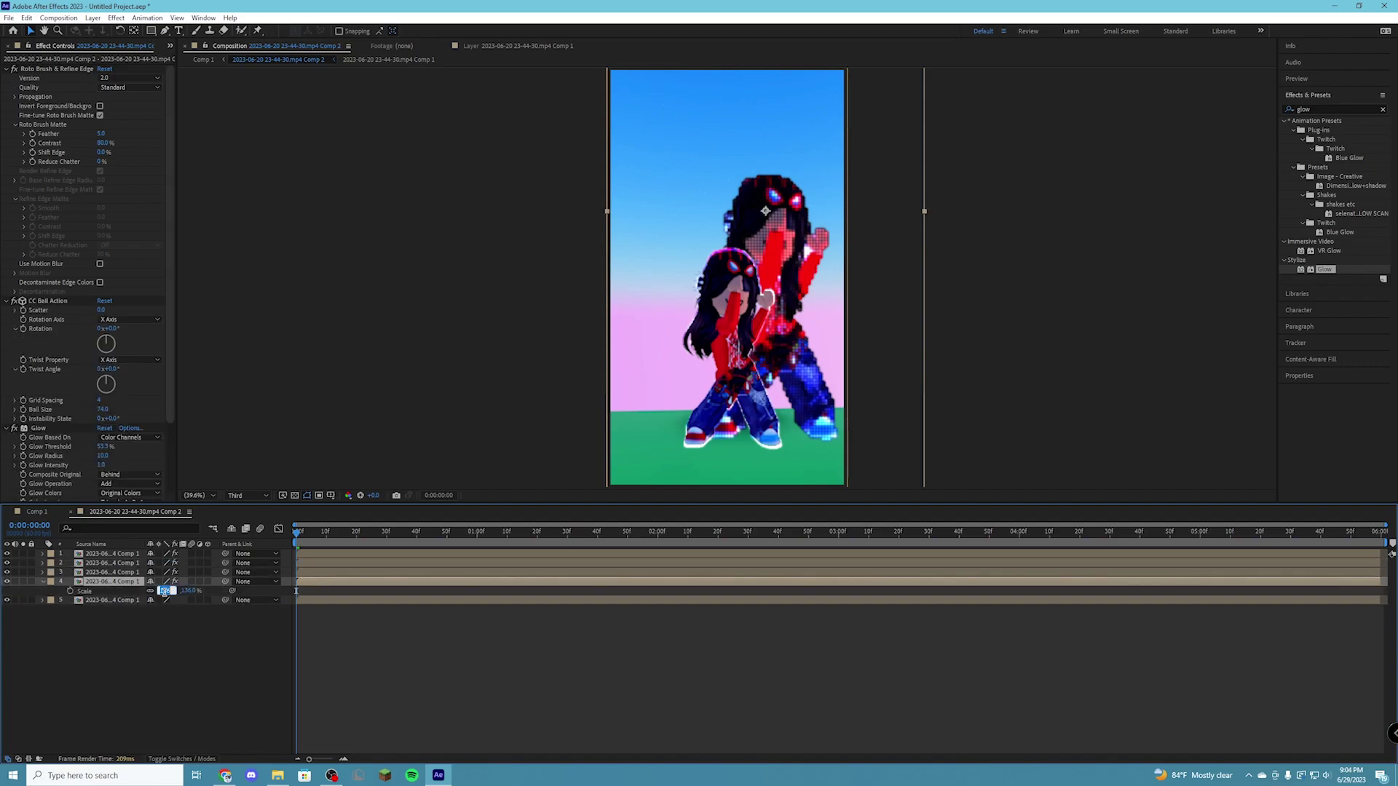
text(139)
key(Return)
Step: Nudge the 139% pixelated copy slightly upward and set its Glow threshold to 0% to outline the large clone
key(p)
drag(102, 446, 3, 453)
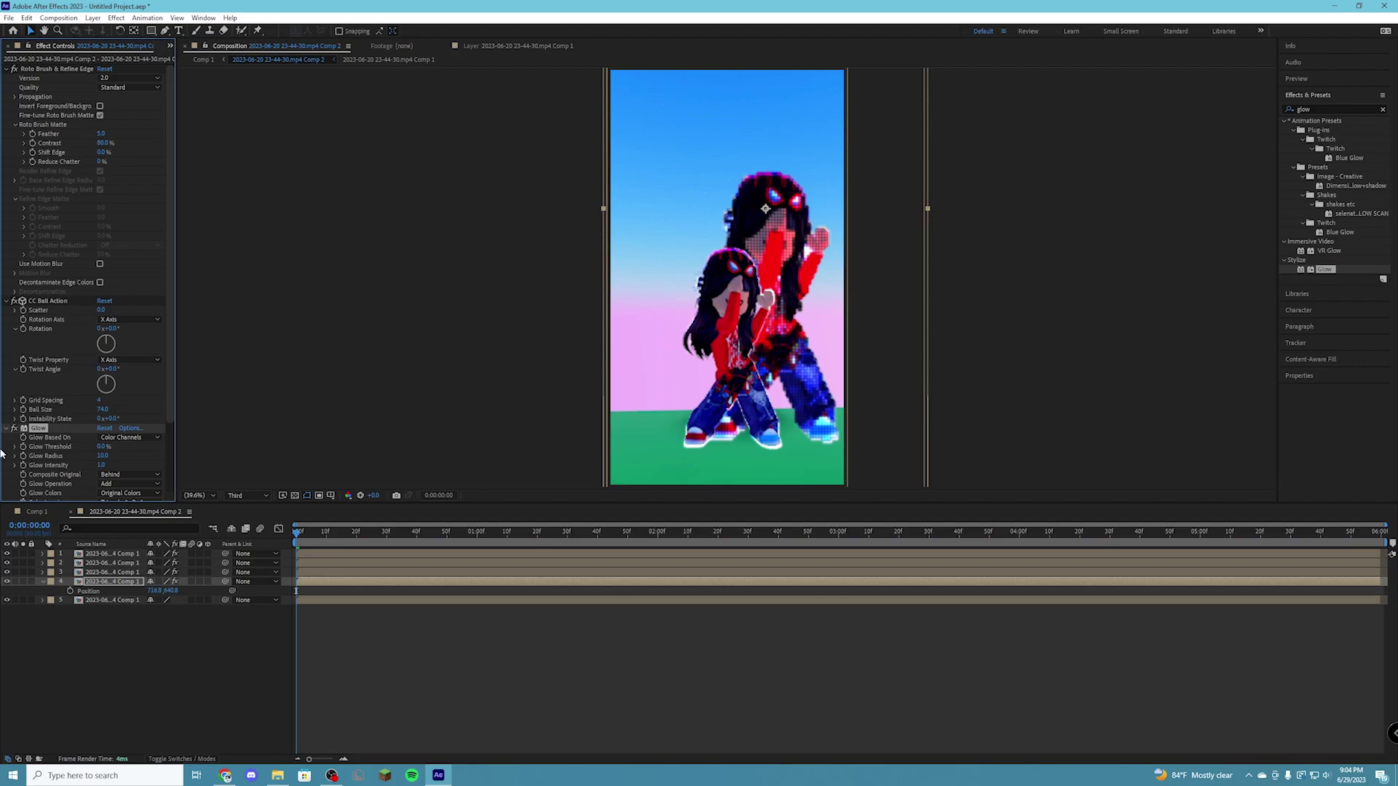
click(482, 662)
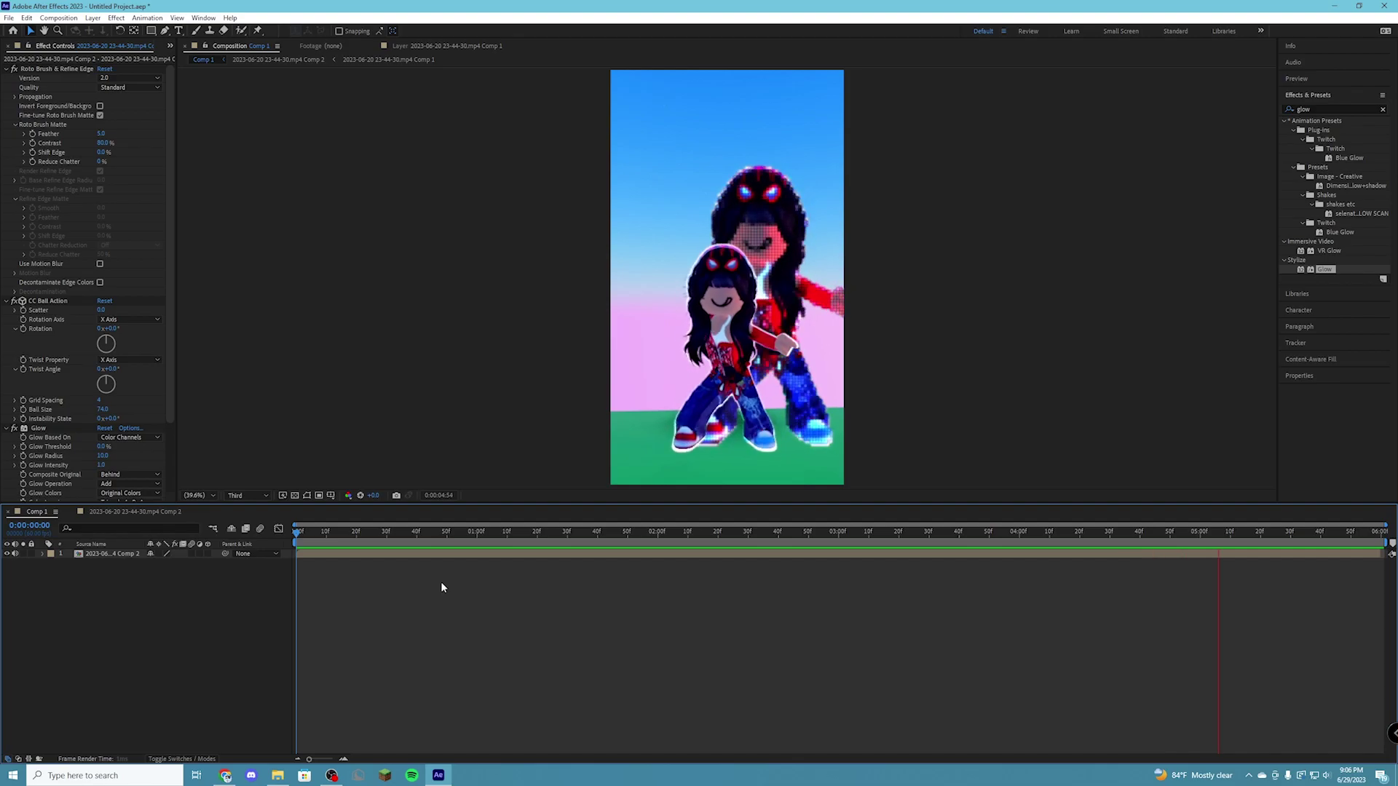
Step: Stop the playback preview of Comp 1 and search the effects for twixtor
key(space)
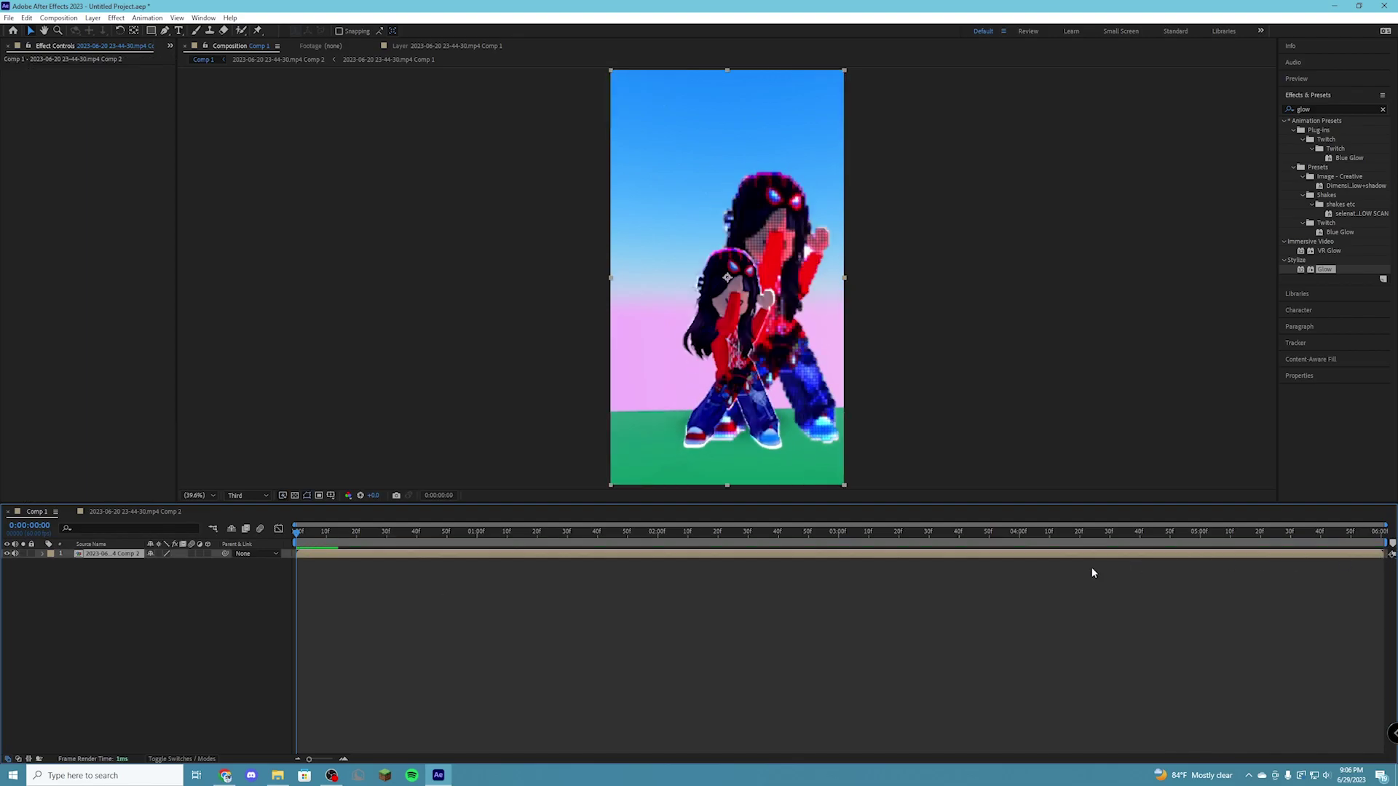
click(1319, 108)
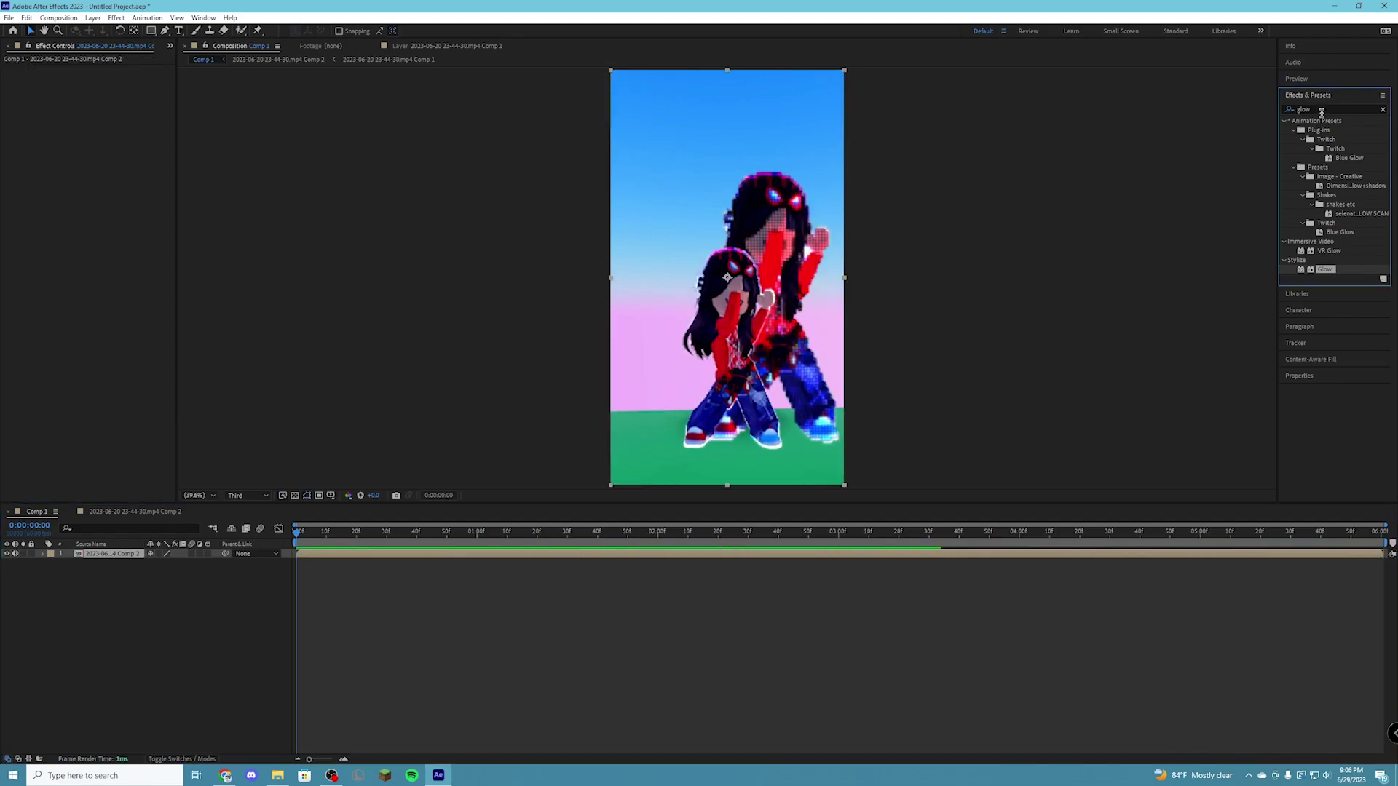
text(twixtor)
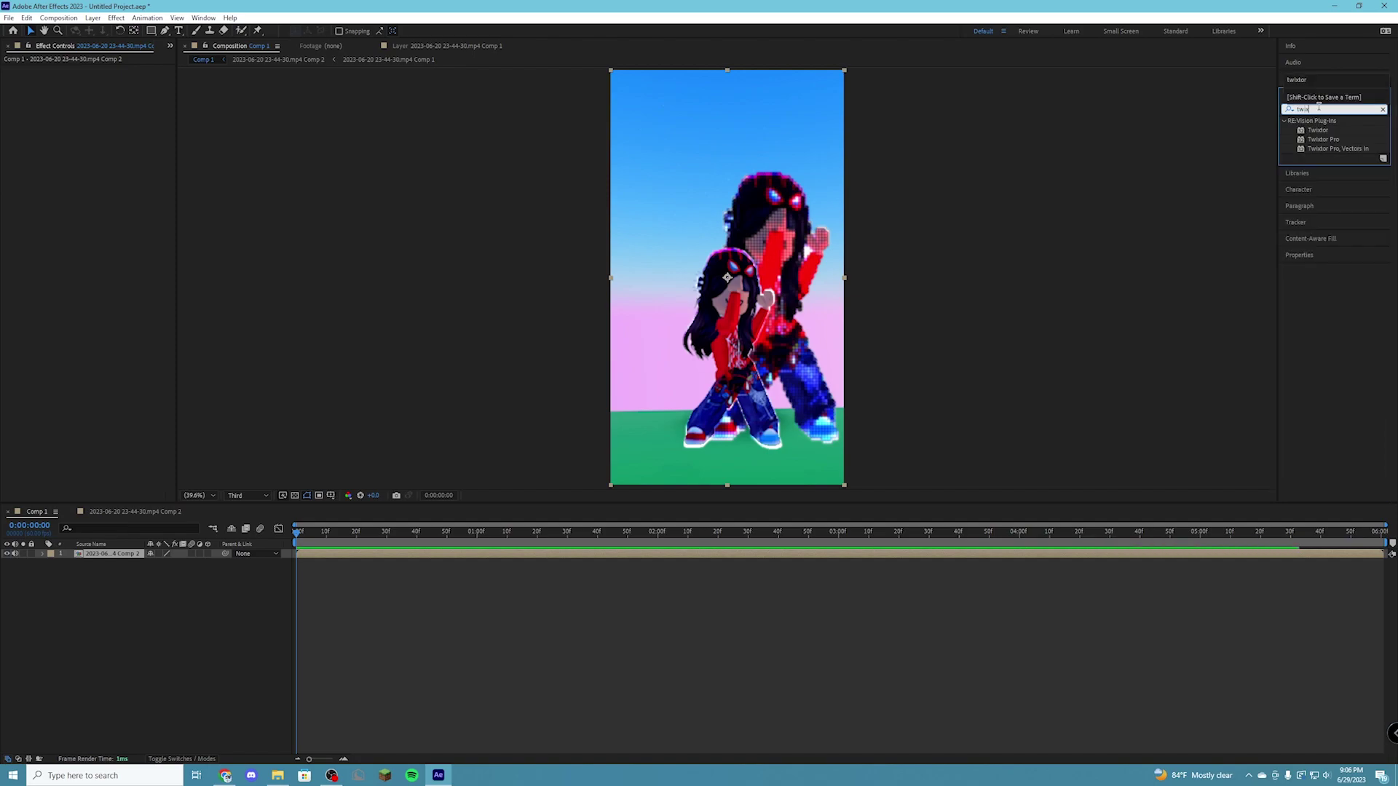
click(749, 645)
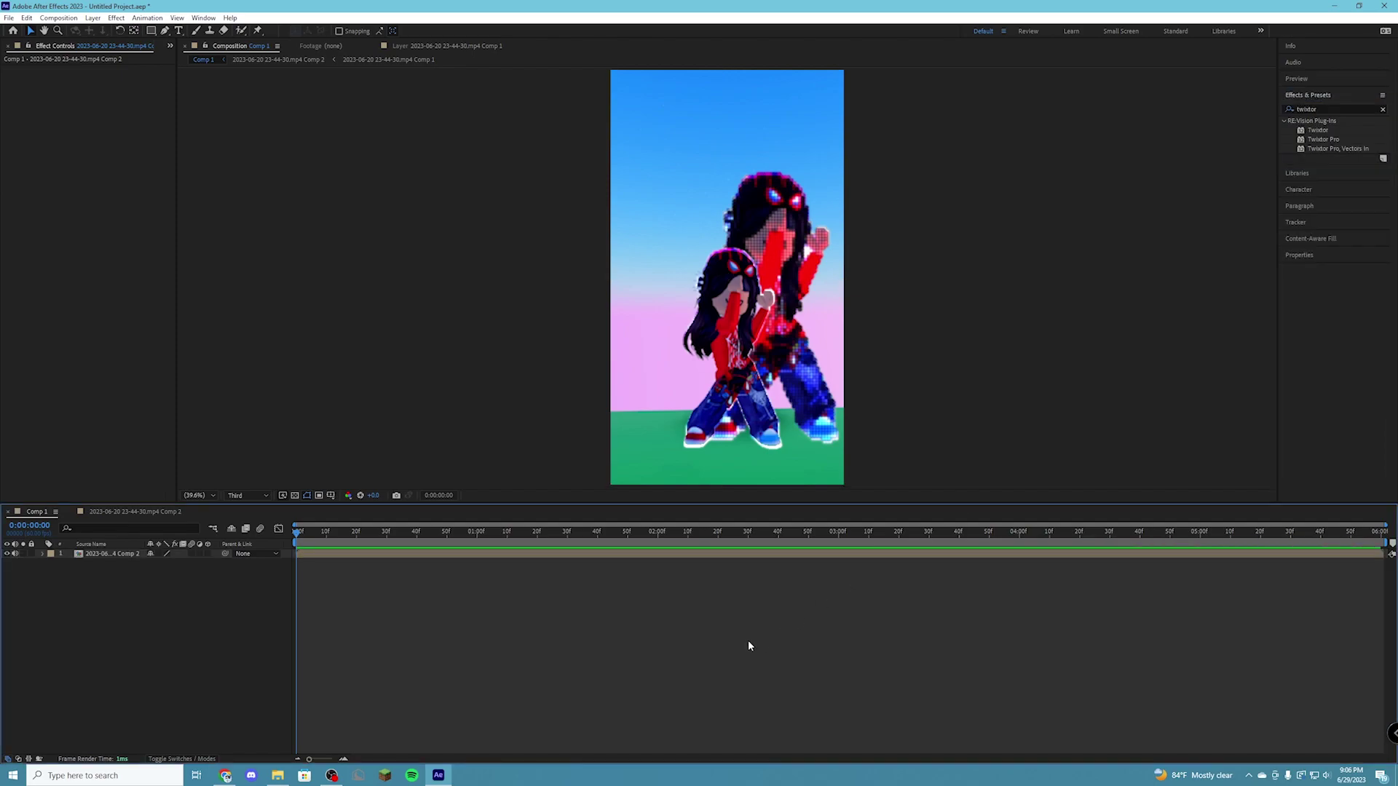